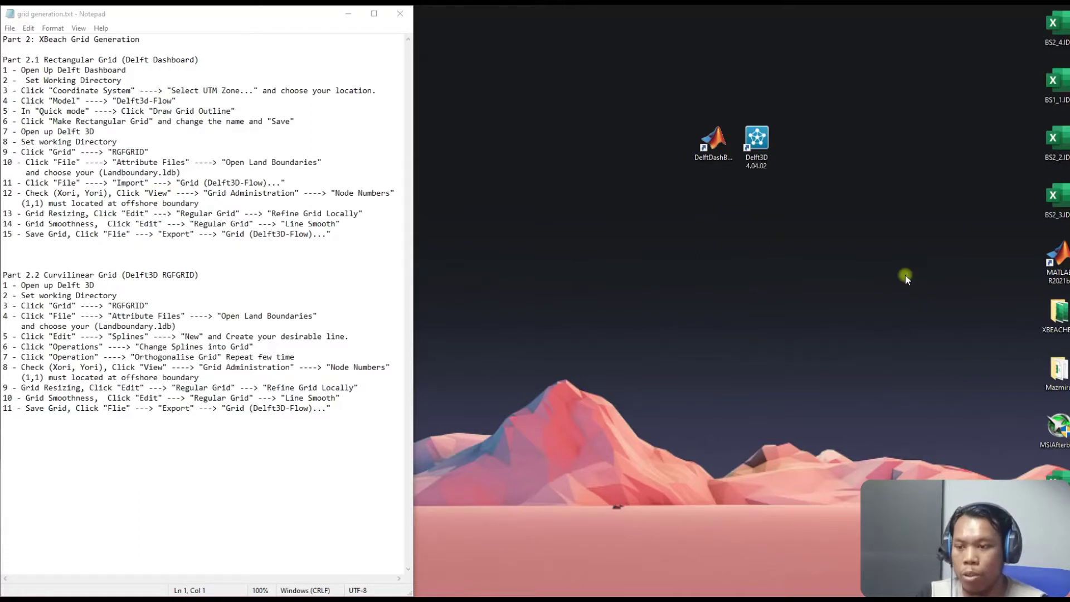
# - Launch Delft3D 4.04.02, set the working directory to Desktop/Tutorial Grid/Curviliner Grid, and show the Grid tools
pyautogui.doubleClick(762, 145)
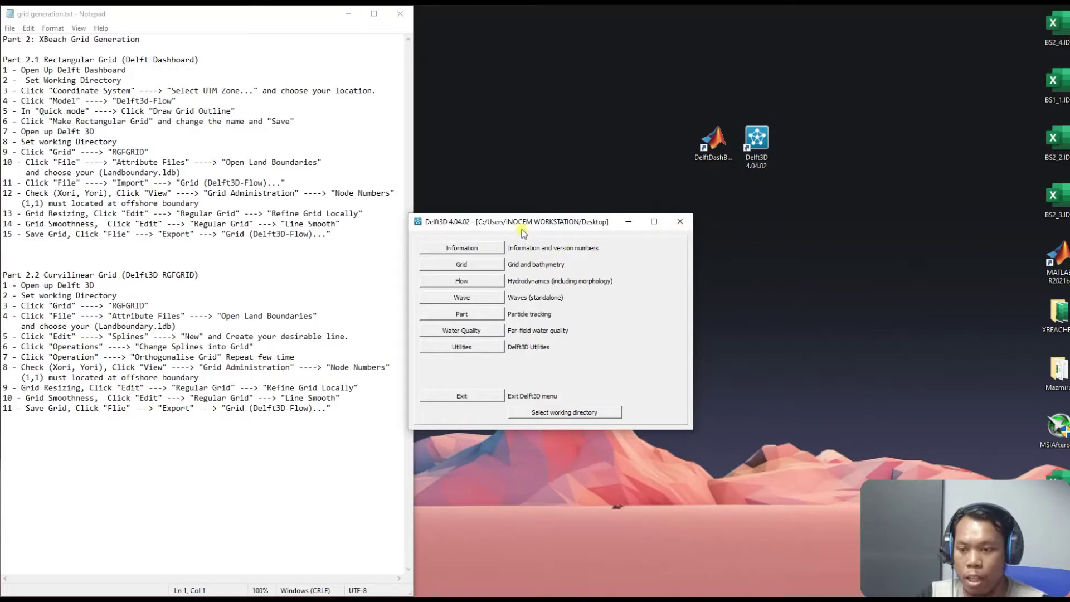
pyautogui.moveTo(523, 224); pyautogui.dragTo(613, 166)
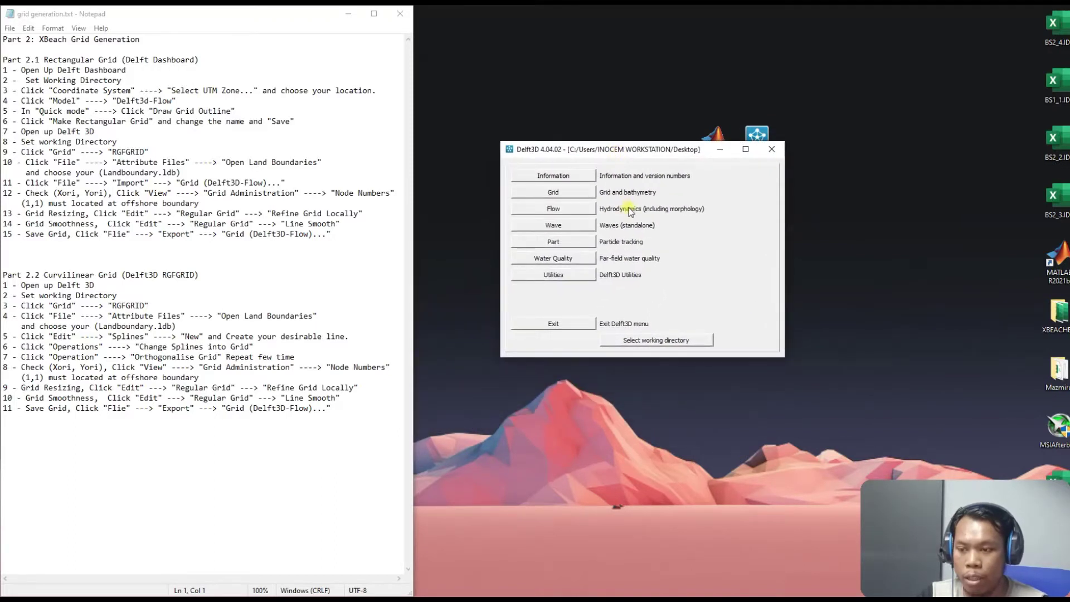
pyautogui.click(685, 343)
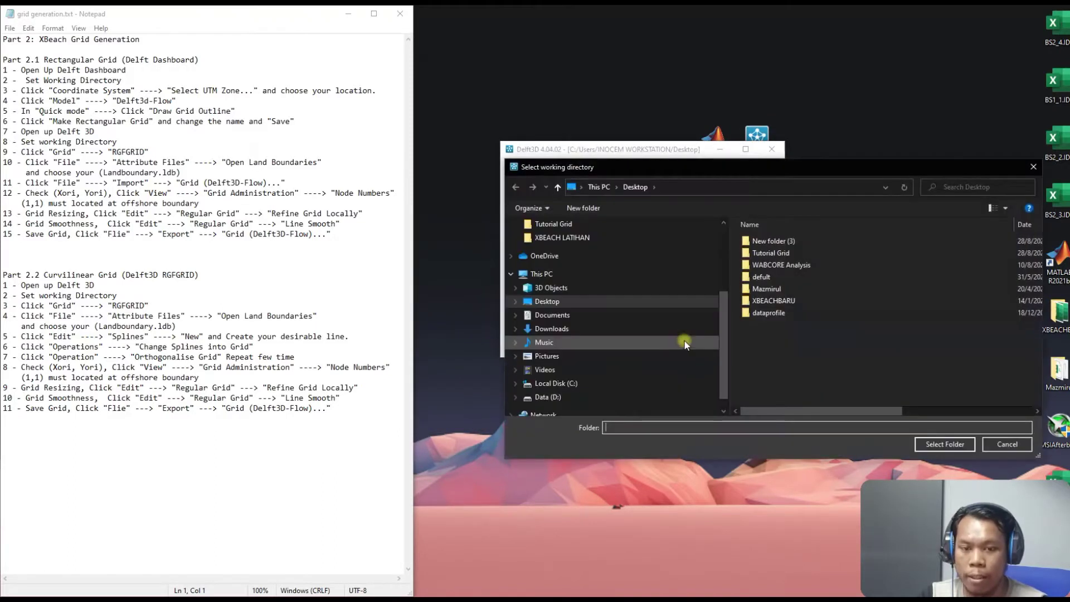
pyautogui.click(553, 224)
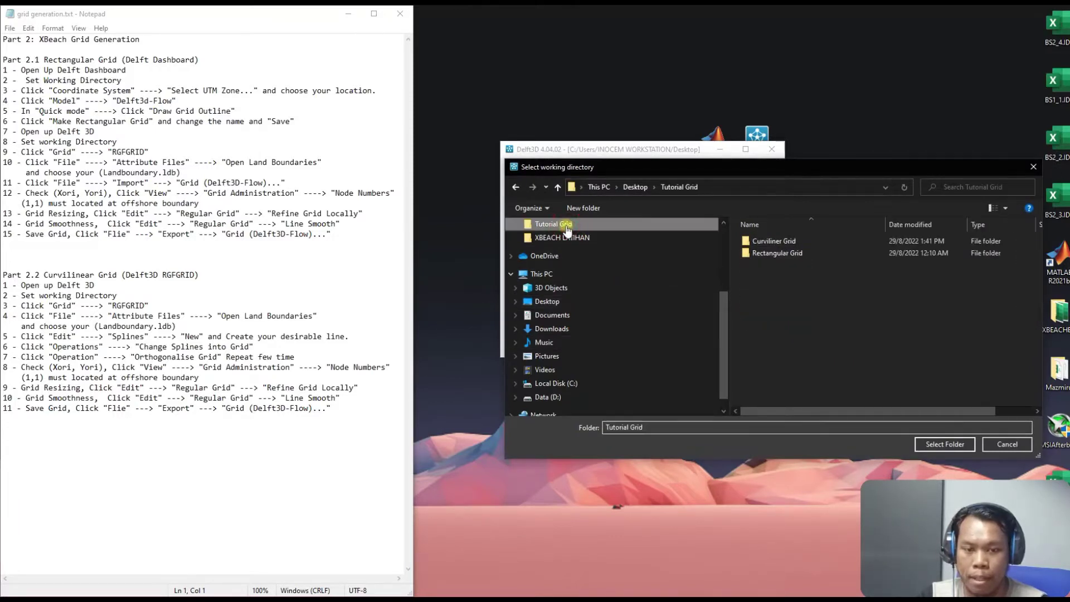
pyautogui.click(783, 245)
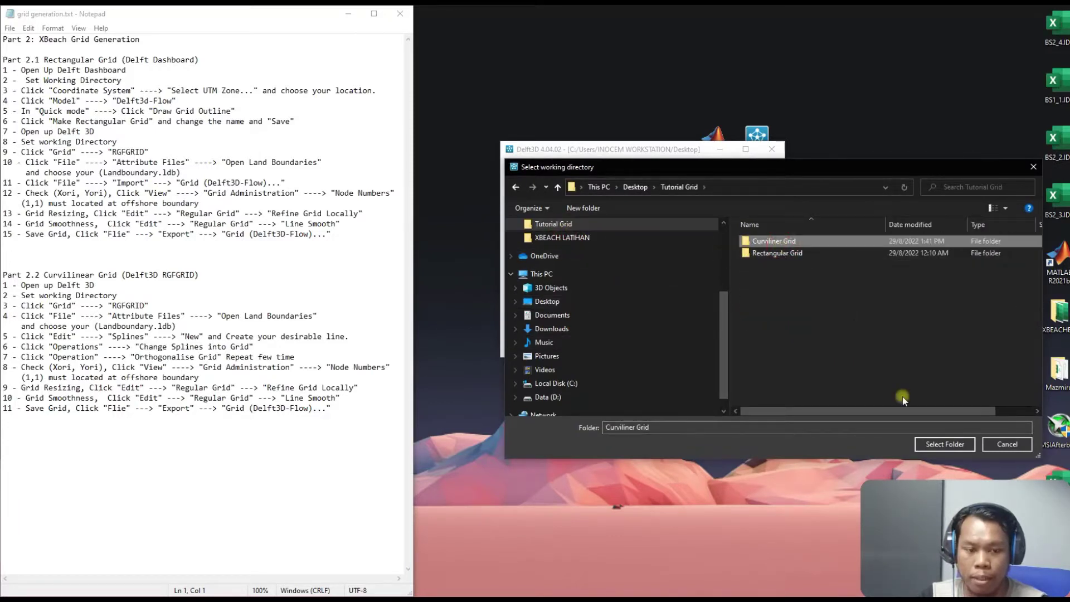
pyautogui.click(961, 444)
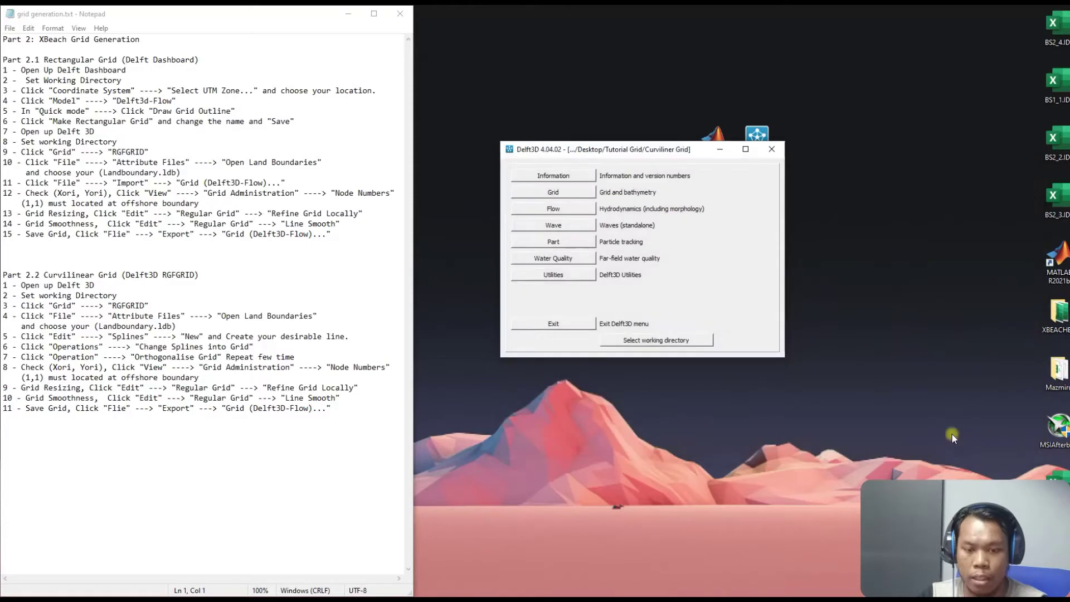
pyautogui.click(573, 195)
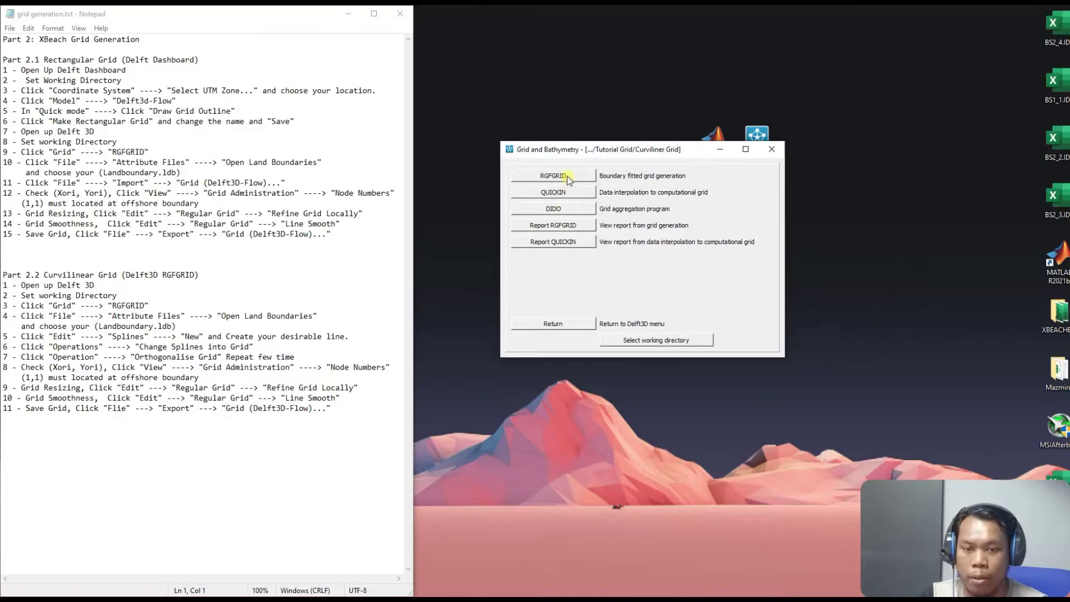
# - Start RGFGRID beside the notes and pick Shoreline_Pahang.ldb as the land boundary to open
pyautogui.click(569, 179)
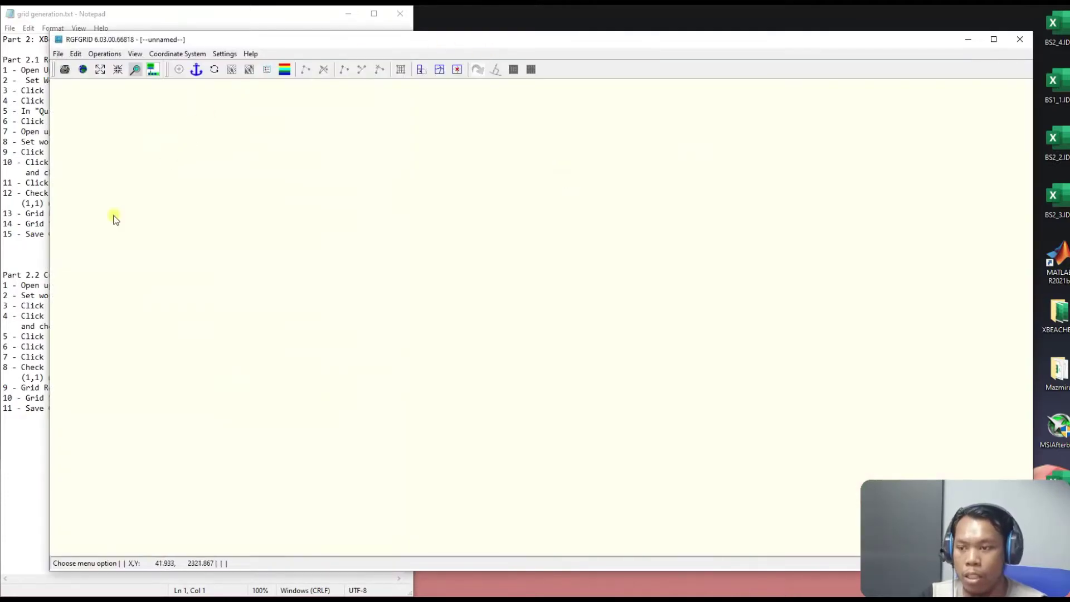
pyautogui.moveTo(49, 242); pyautogui.dragTo(421, 243)
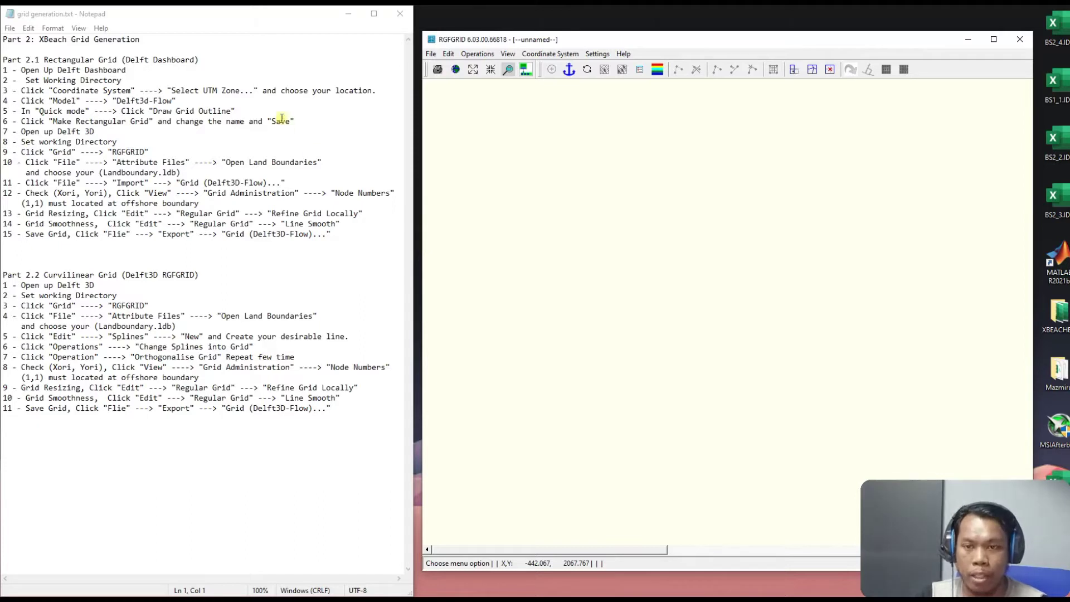
pyautogui.click(431, 54)
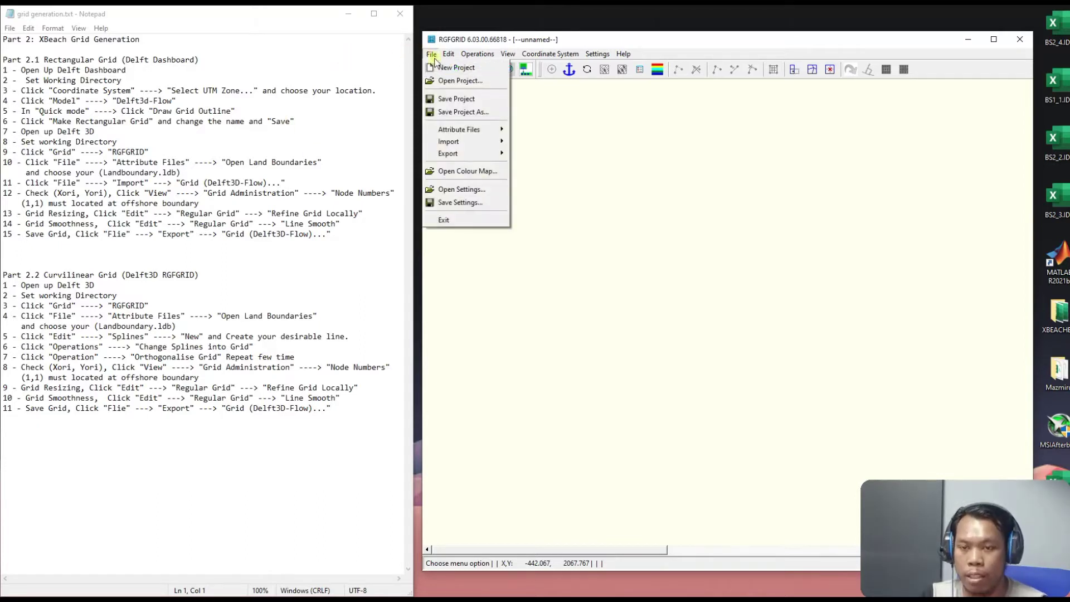
pyautogui.moveTo(465, 129)
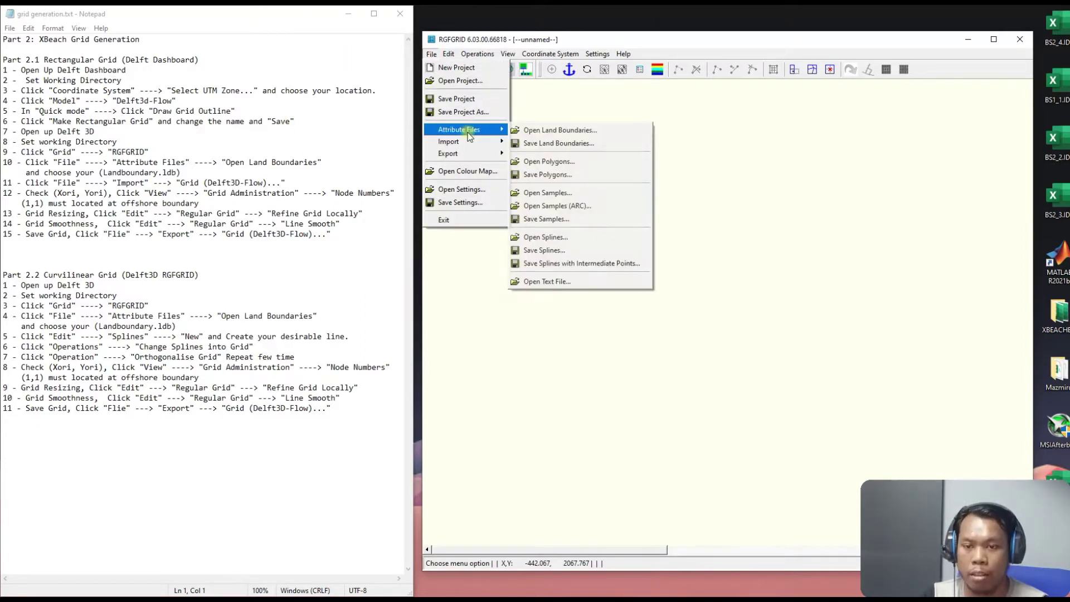
pyautogui.click(551, 131)
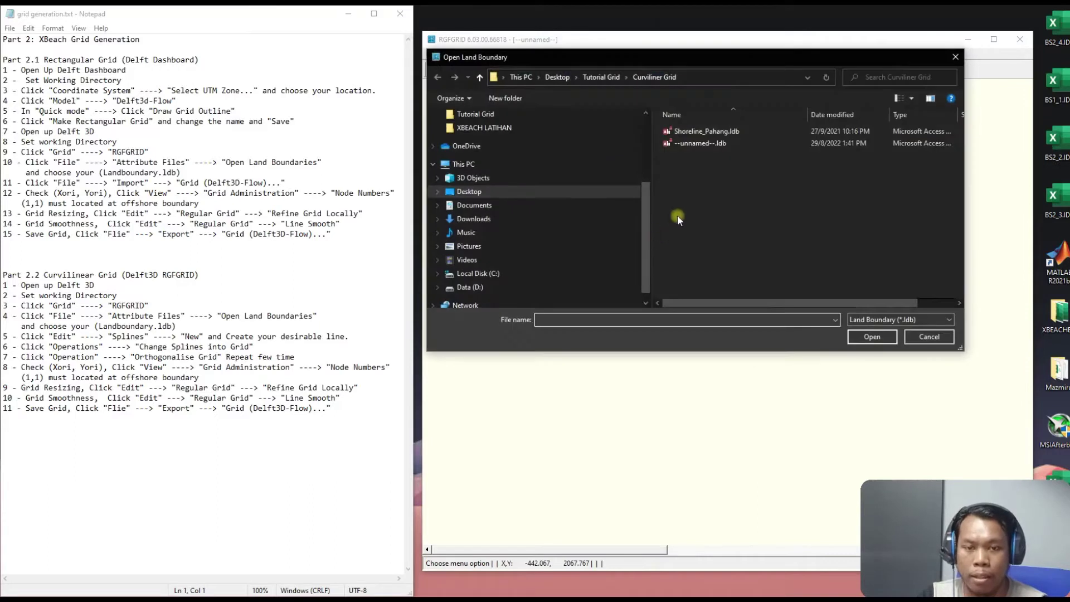
pyautogui.click(712, 136)
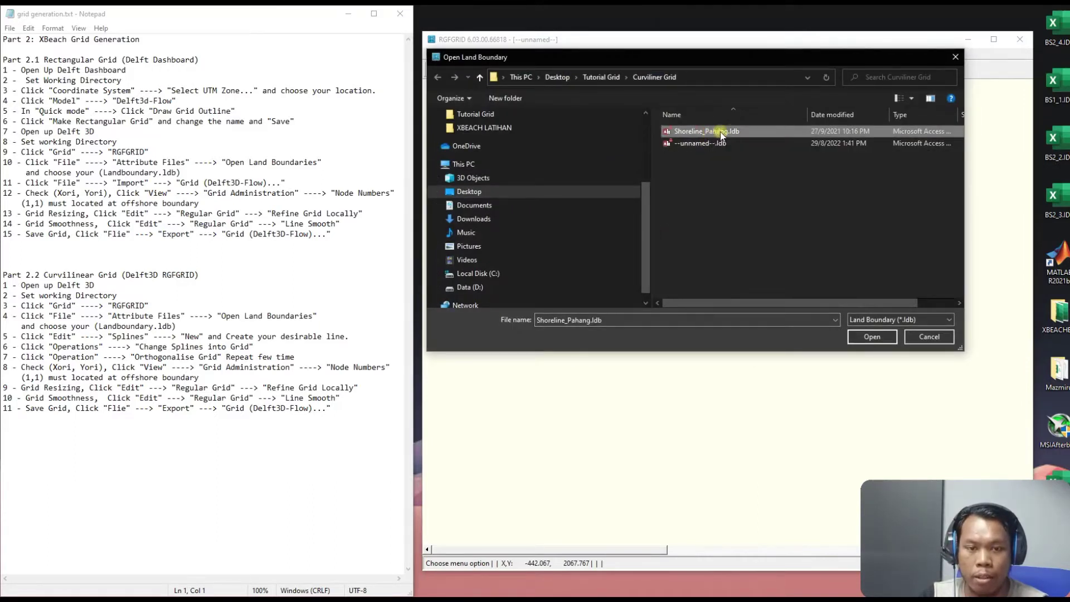
# - Load Shoreline_Pahang.ldb and zoom in on the straight shore between the two river mouths
pyautogui.click(871, 338)
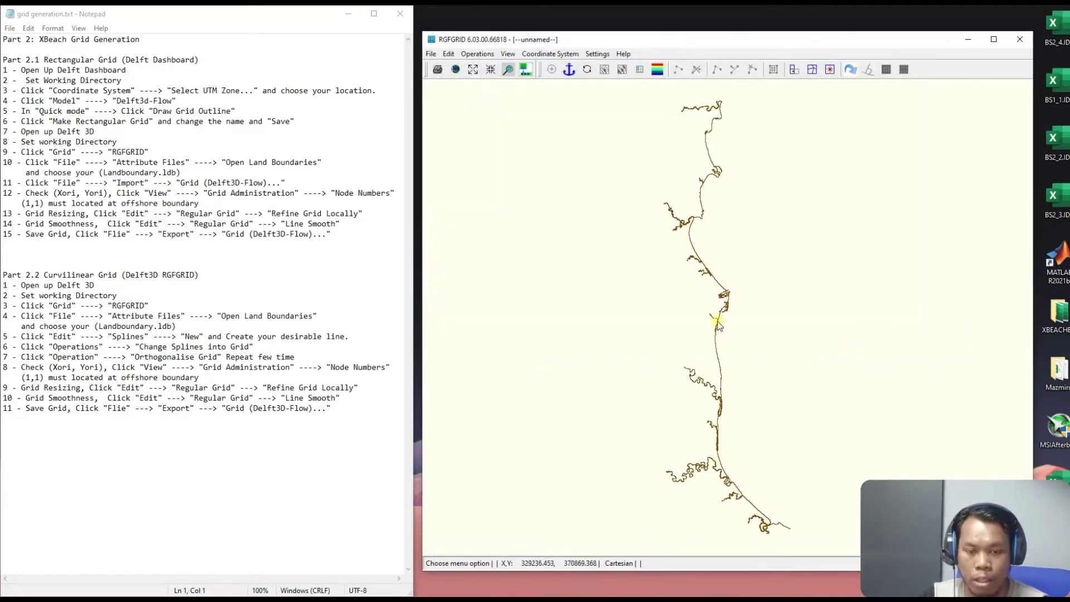
pyautogui.scroll(3, 711, 304)
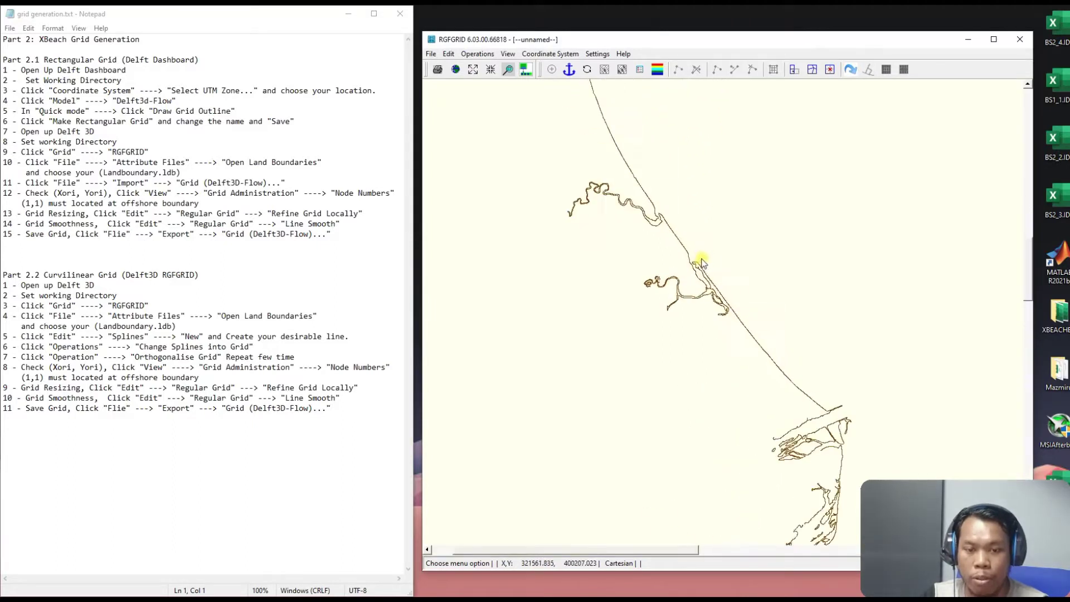
pyautogui.scroll(2, 702, 262)
pyautogui.scroll(1, 698, 220)
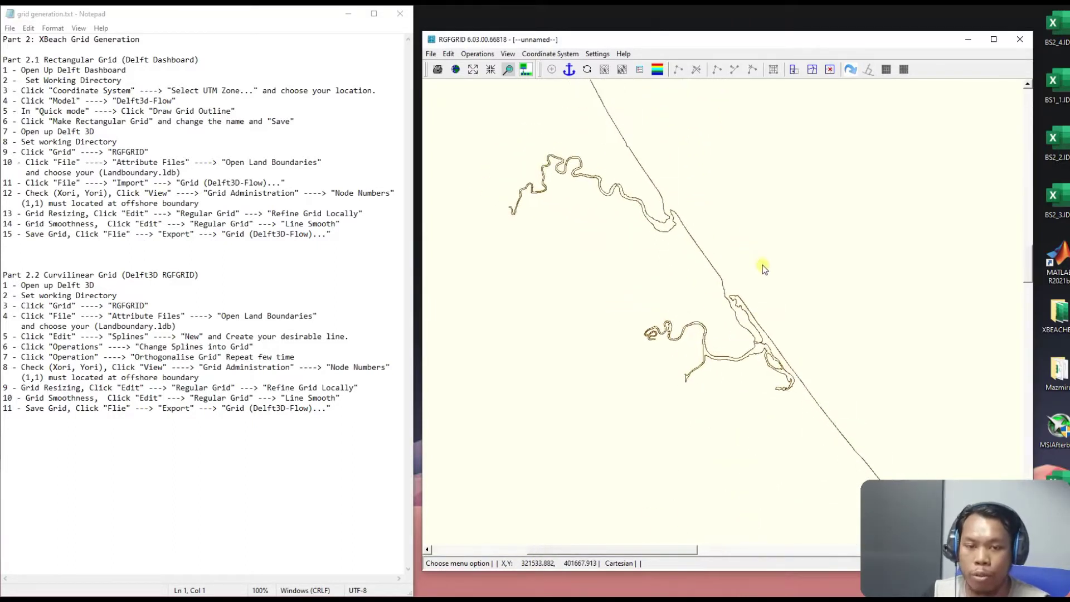
pyautogui.scroll(4, 764, 272)
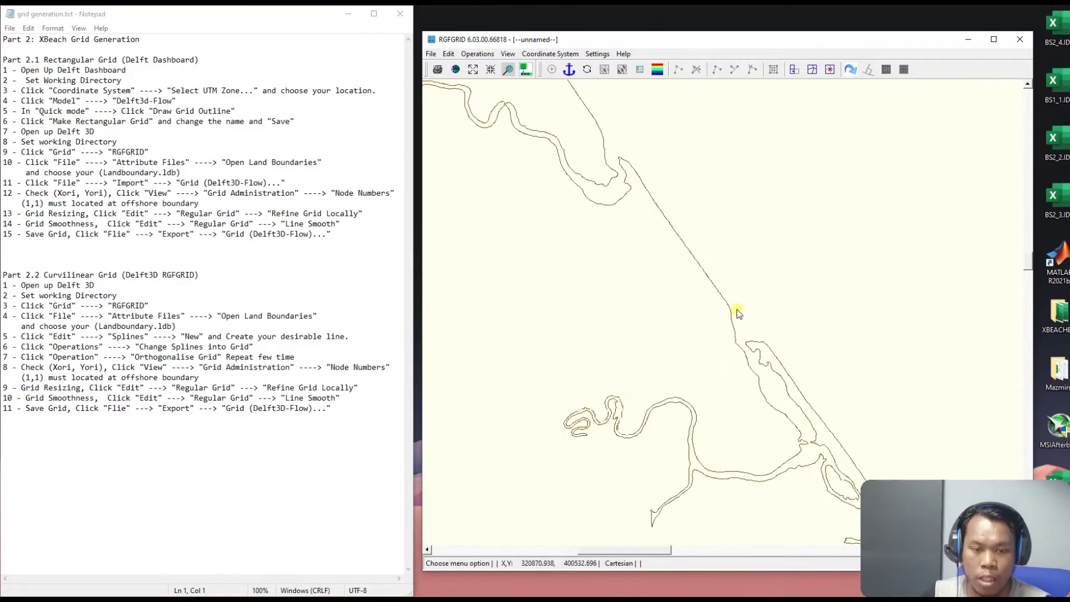
pyautogui.scroll(2, 742, 307)
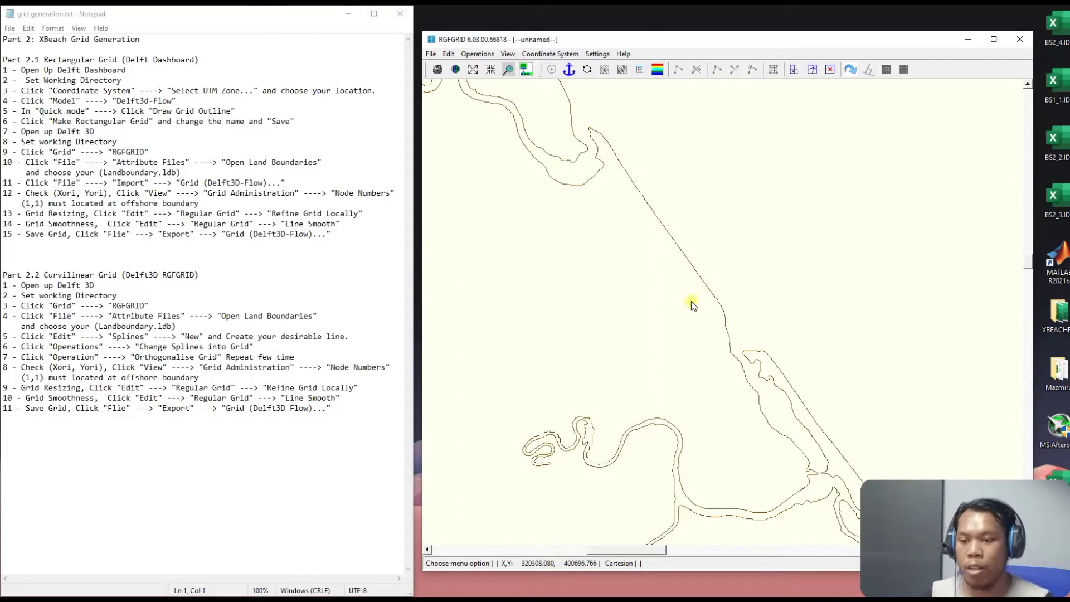
# - Activate Edit > Splines > New to begin drawing splines over the coastline
pyautogui.click(449, 54)
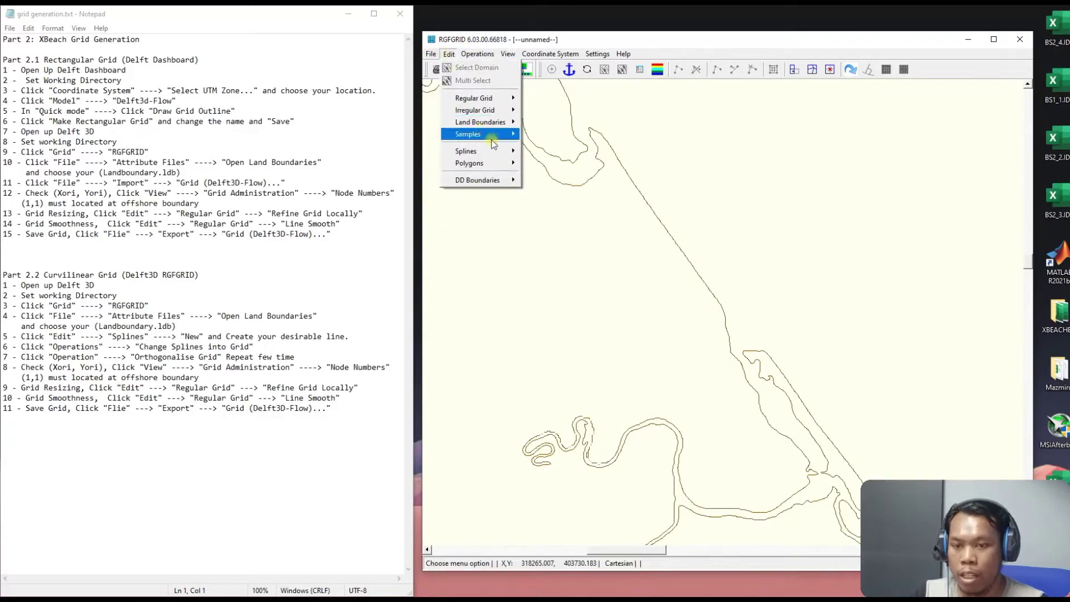
pyautogui.moveTo(500, 149)
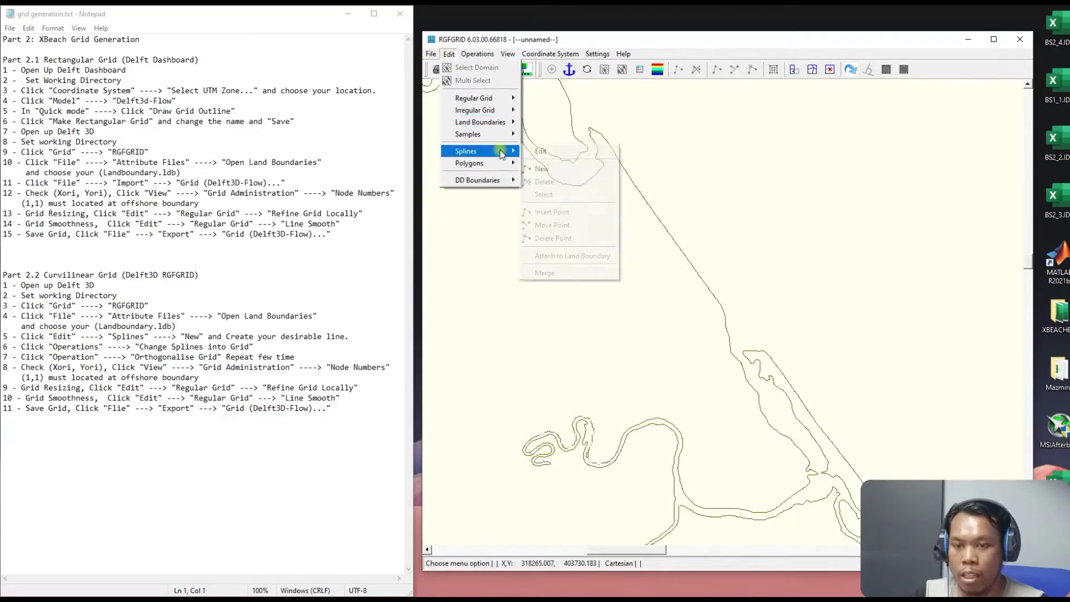
pyautogui.click(556, 169)
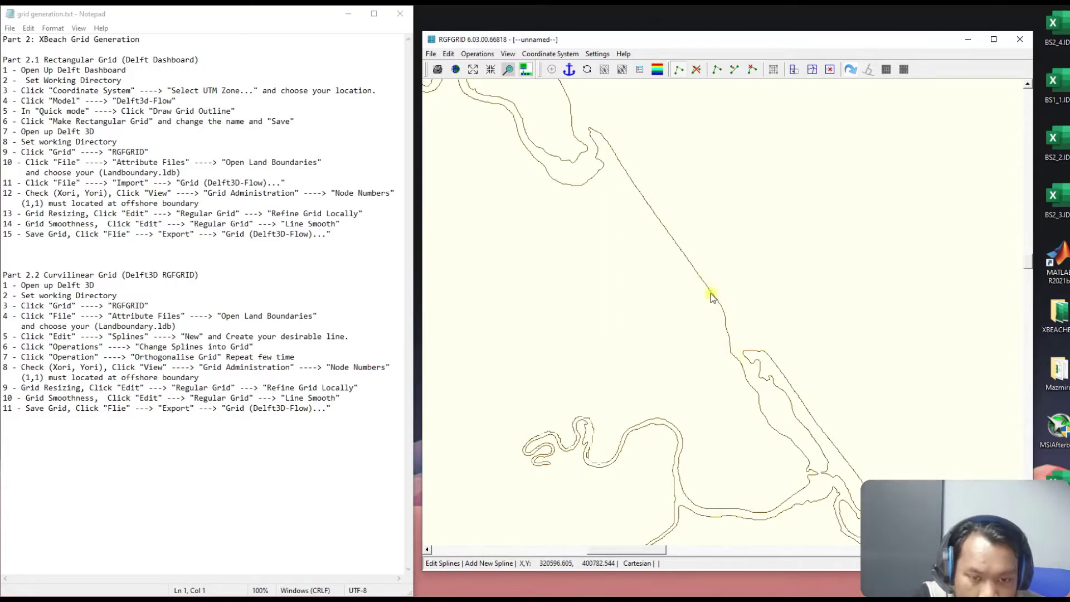
# - Draw two straight two-point splines crossing the shore from land out to sea
pyautogui.click(687, 327)
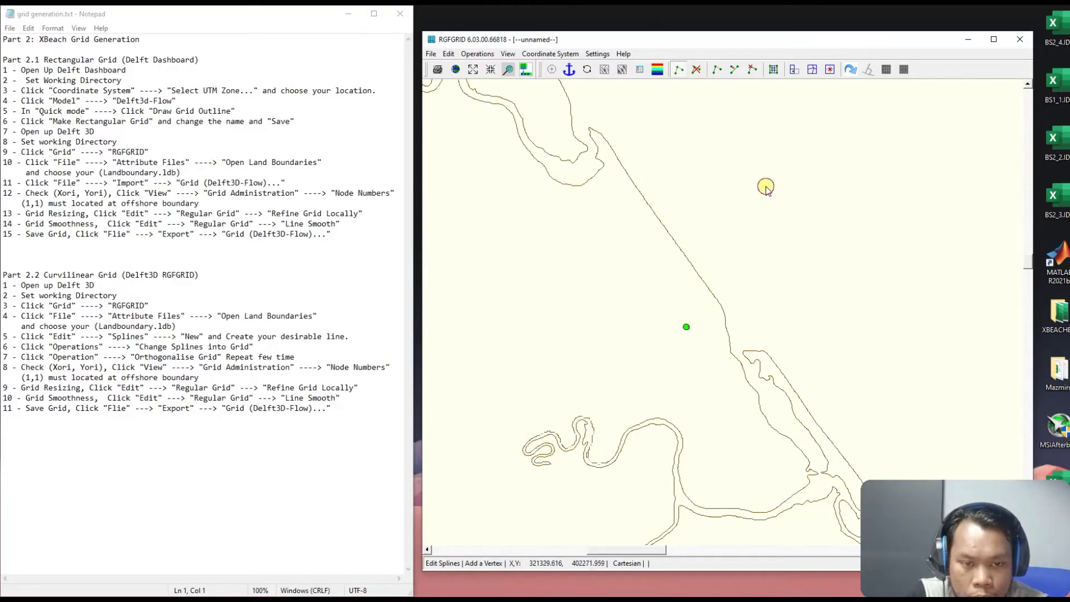
pyautogui.click(765, 186)
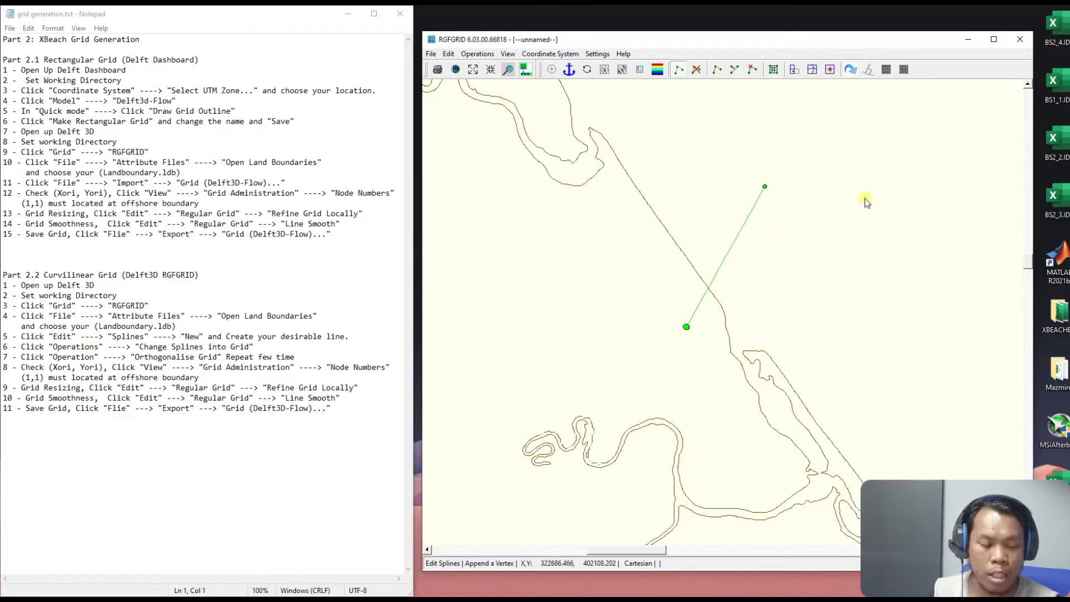
pyautogui.rightClick(851, 209)
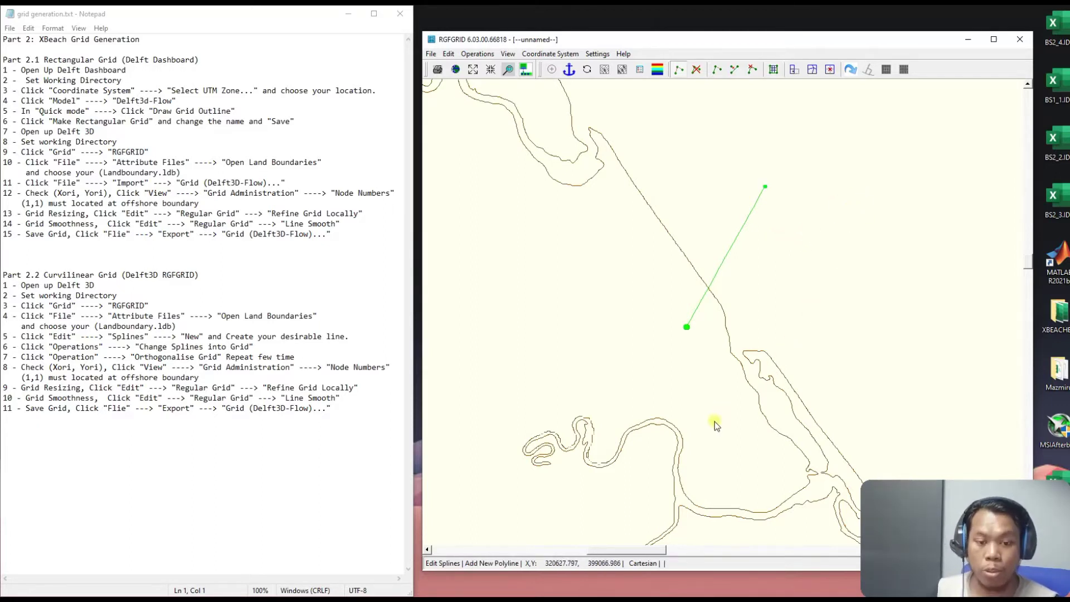
pyautogui.click(715, 383)
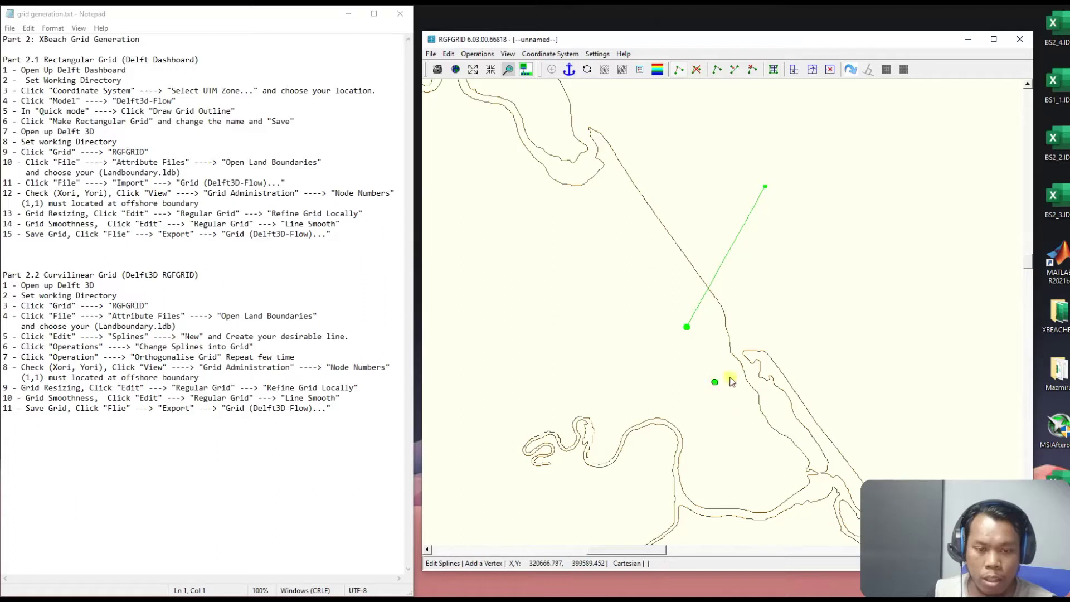
pyautogui.click(900, 344)
pyautogui.rightClick(900, 344)
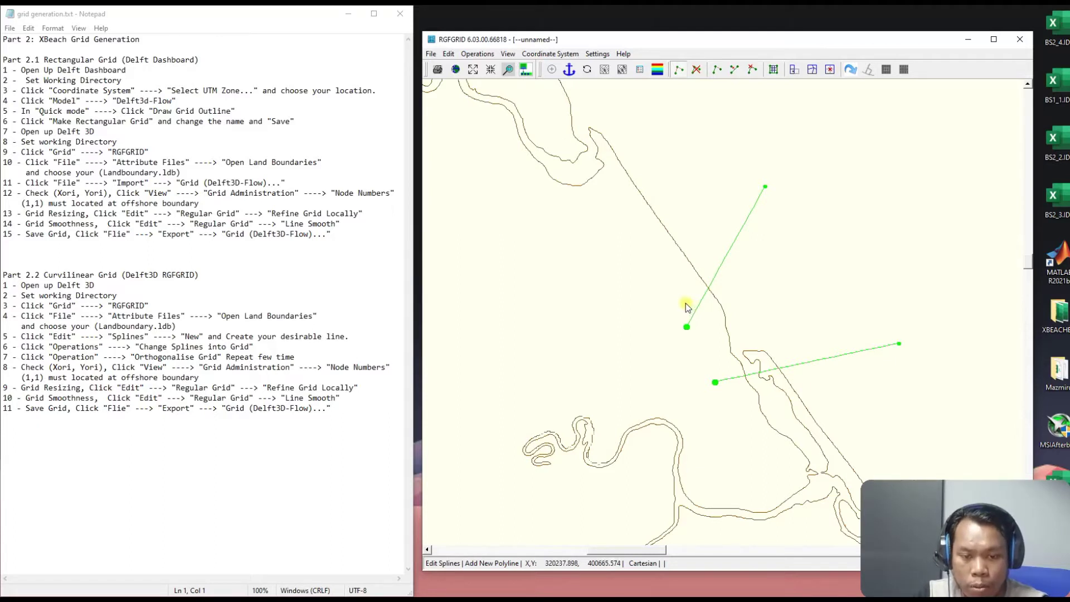
# - Draw two curved three-point splines along the coast between the cross-shore splines
pyautogui.click(685, 304)
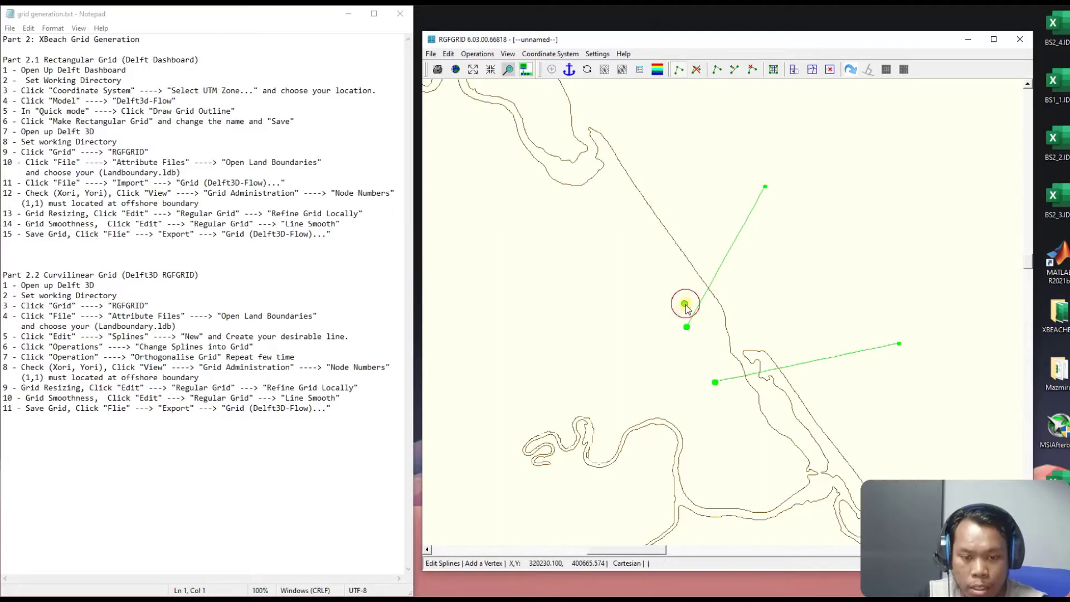
pyautogui.click(714, 344)
pyautogui.click(730, 394)
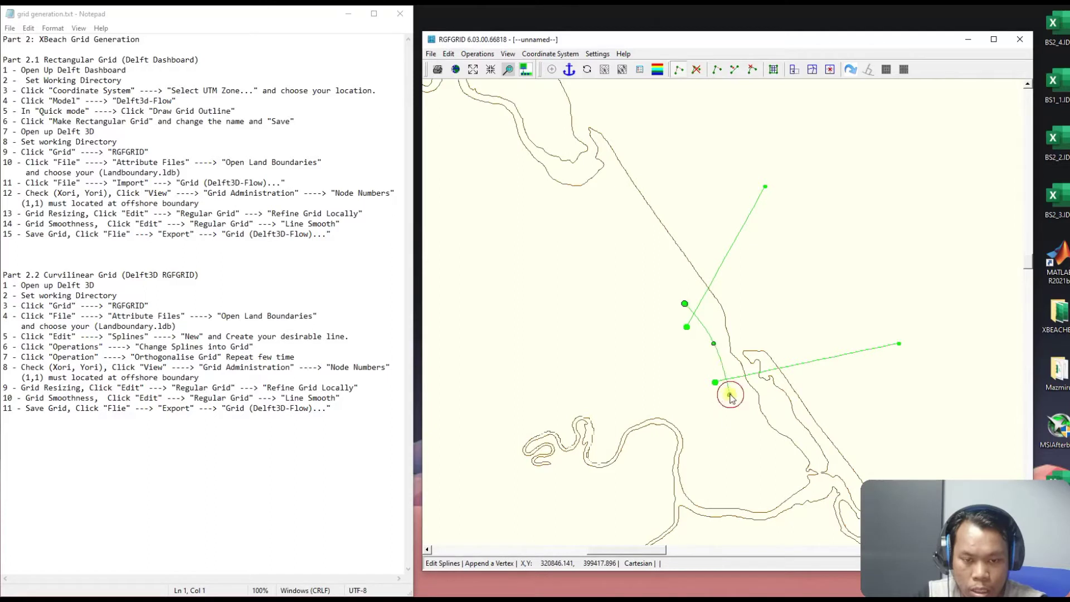
pyautogui.click(694, 288)
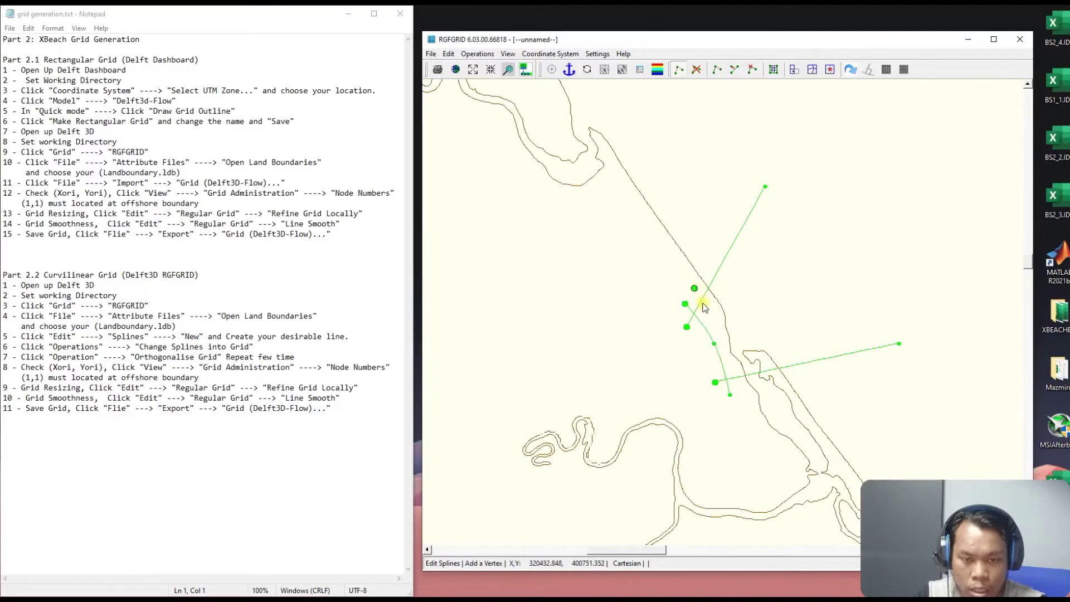
pyautogui.click(721, 327)
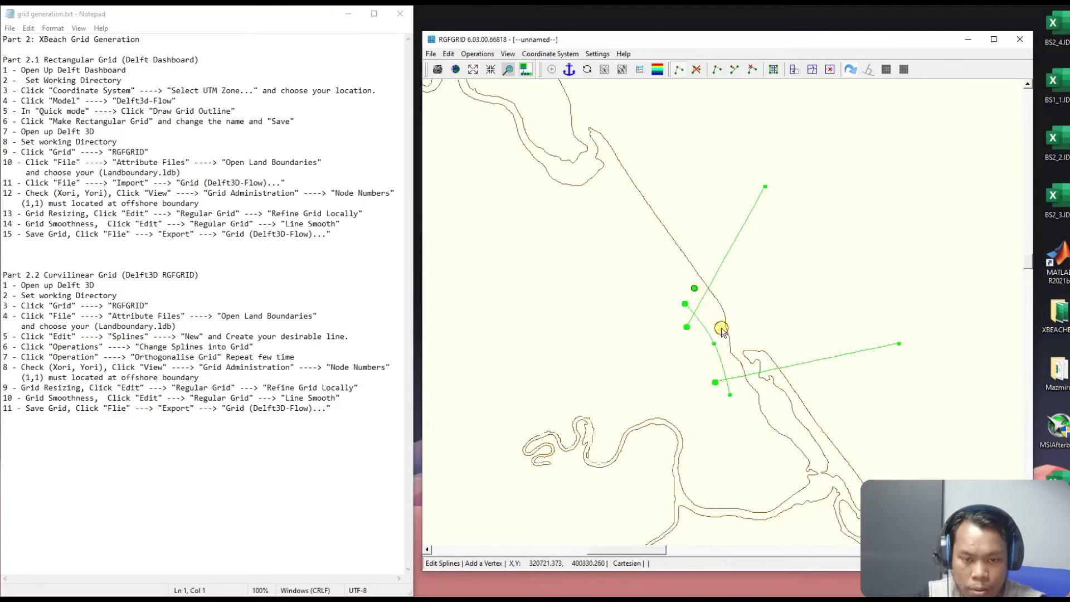
pyautogui.click(741, 393)
pyautogui.rightClick(742, 393)
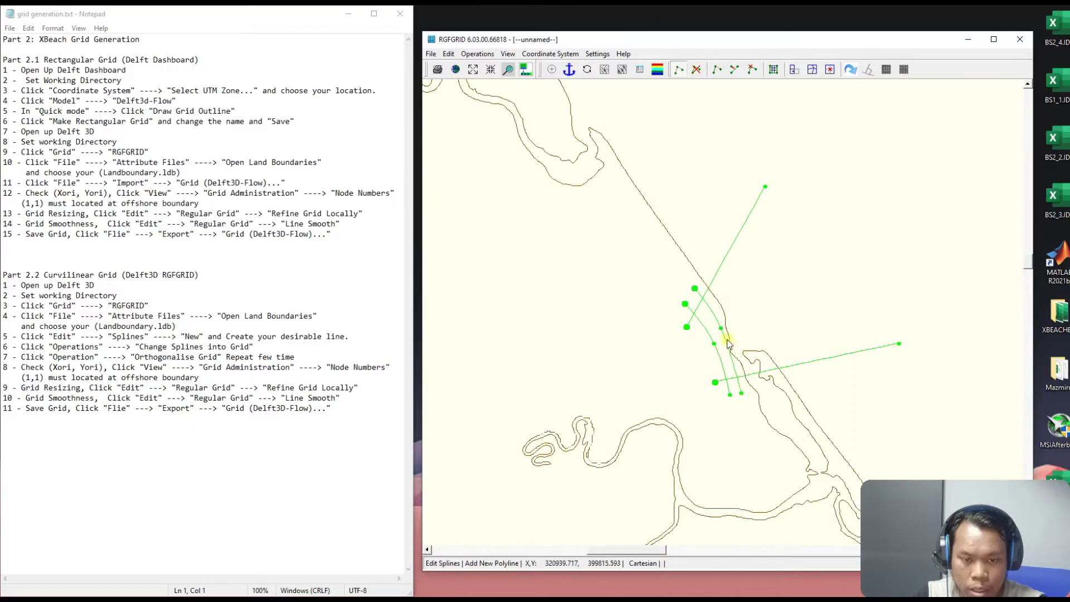
# - Draw an outer curved spline further offshore, running down to the lower boundary
pyautogui.click(710, 273)
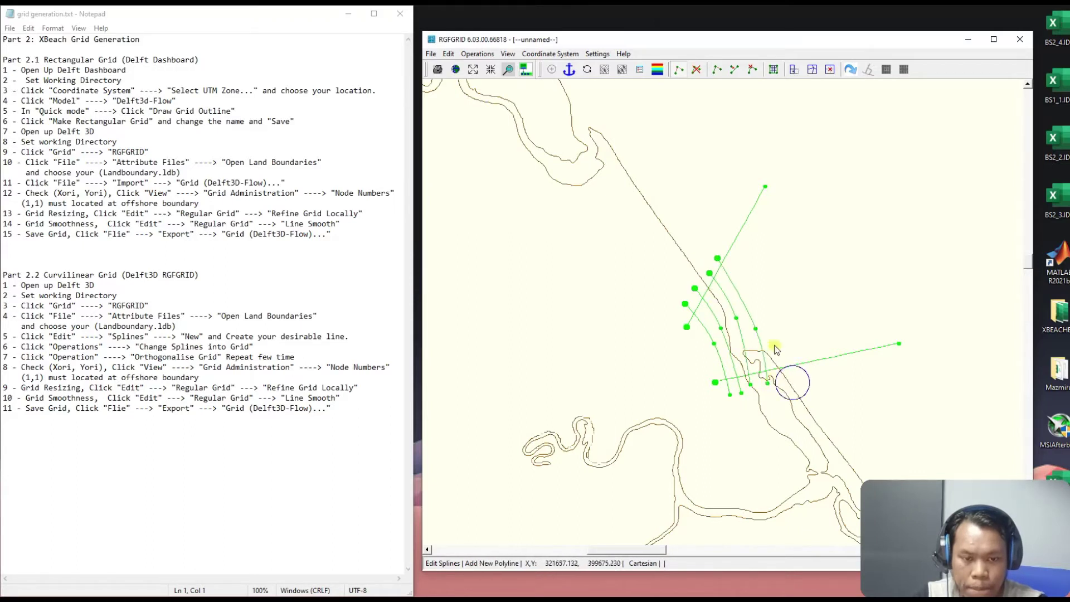
pyautogui.click(725, 237)
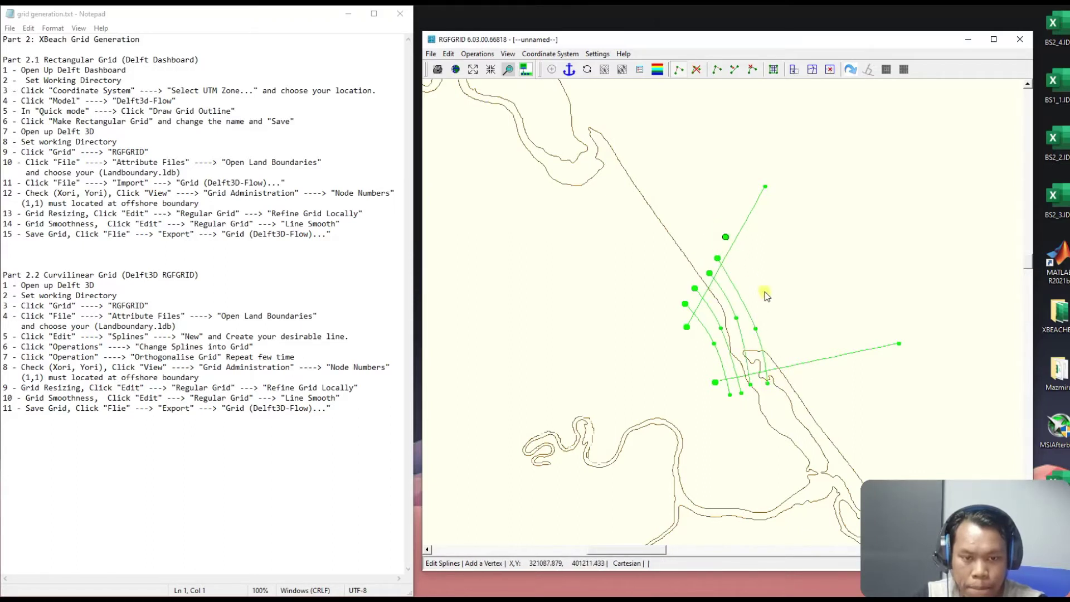
pyautogui.click(766, 296)
pyautogui.click(793, 379)
pyautogui.click(737, 215)
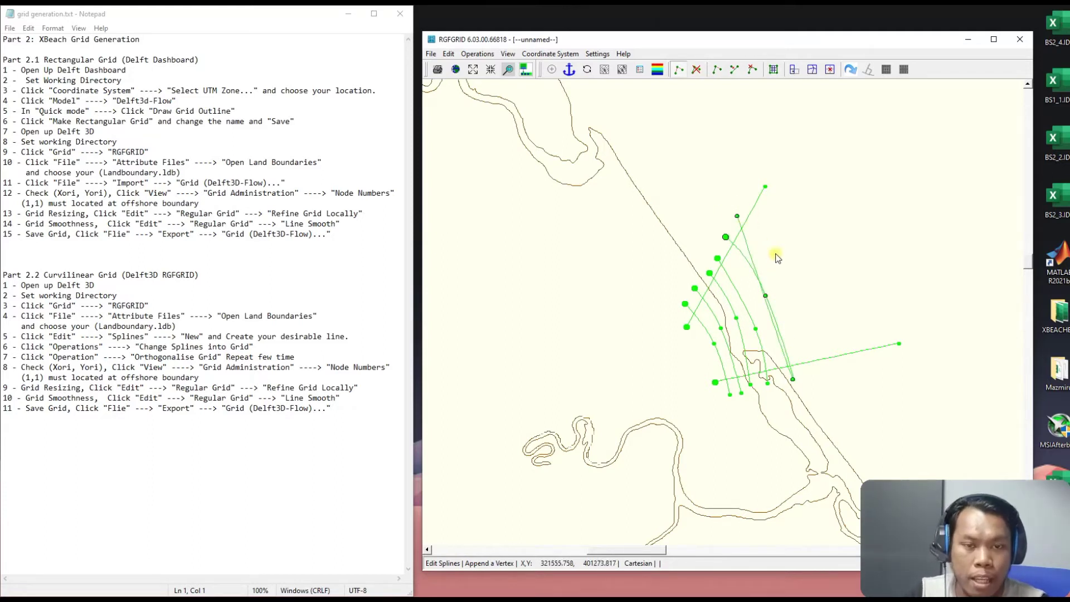
pyautogui.click(697, 69)
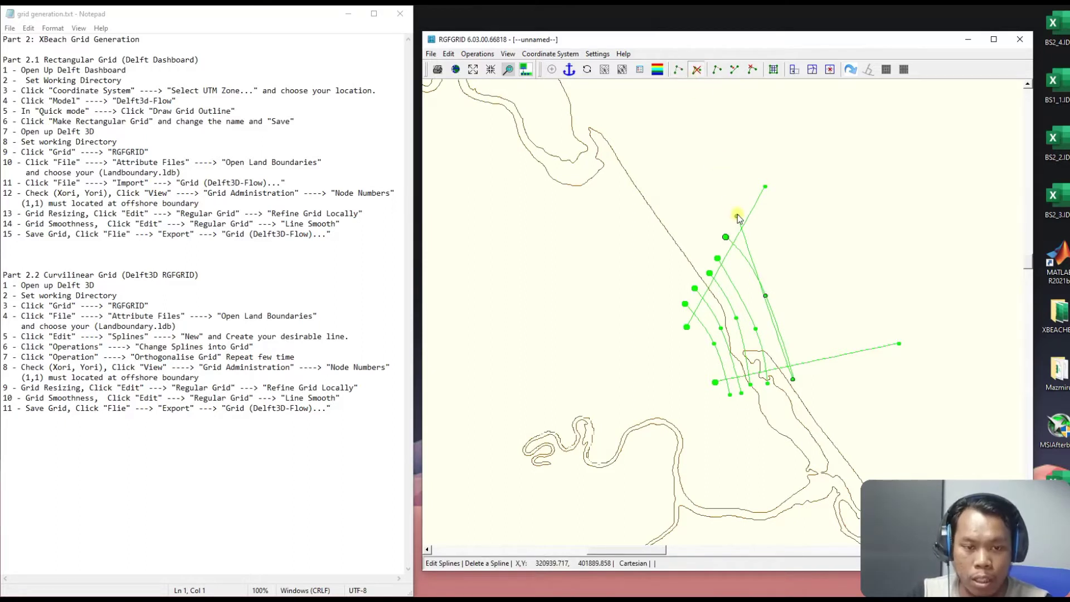
# - Delete the stray top vertex of the outer curved spline
pyautogui.click(753, 70)
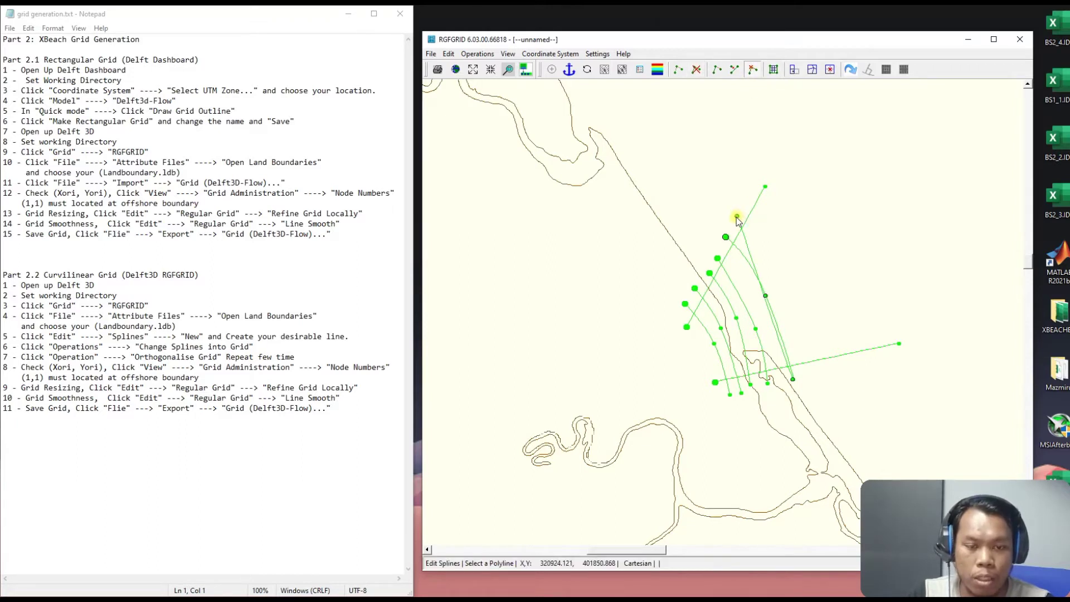
pyautogui.click(737, 217)
pyautogui.click(737, 217)
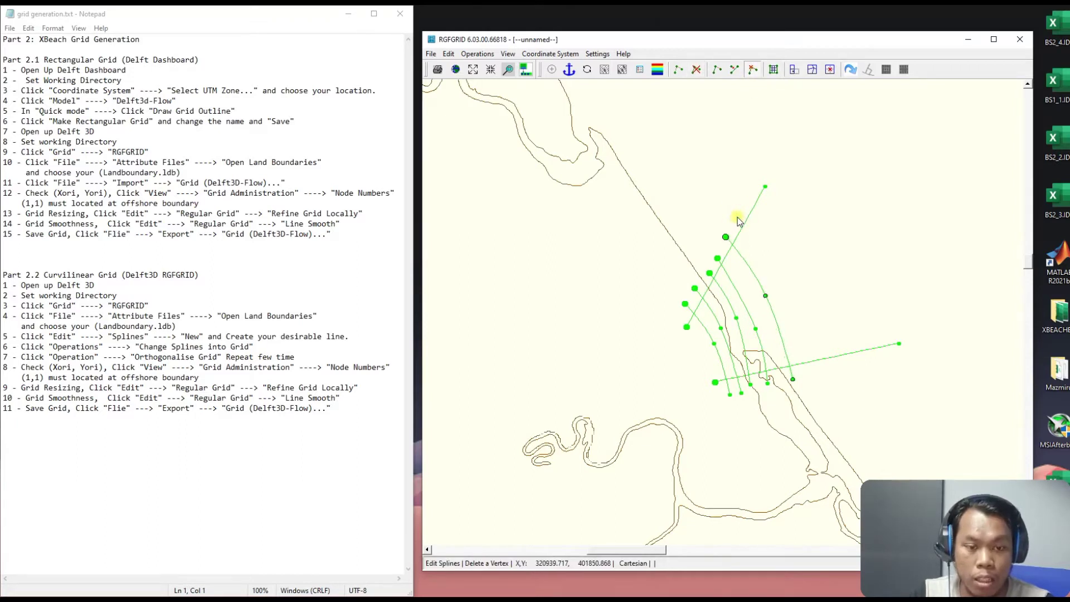
pyautogui.click(841, 293)
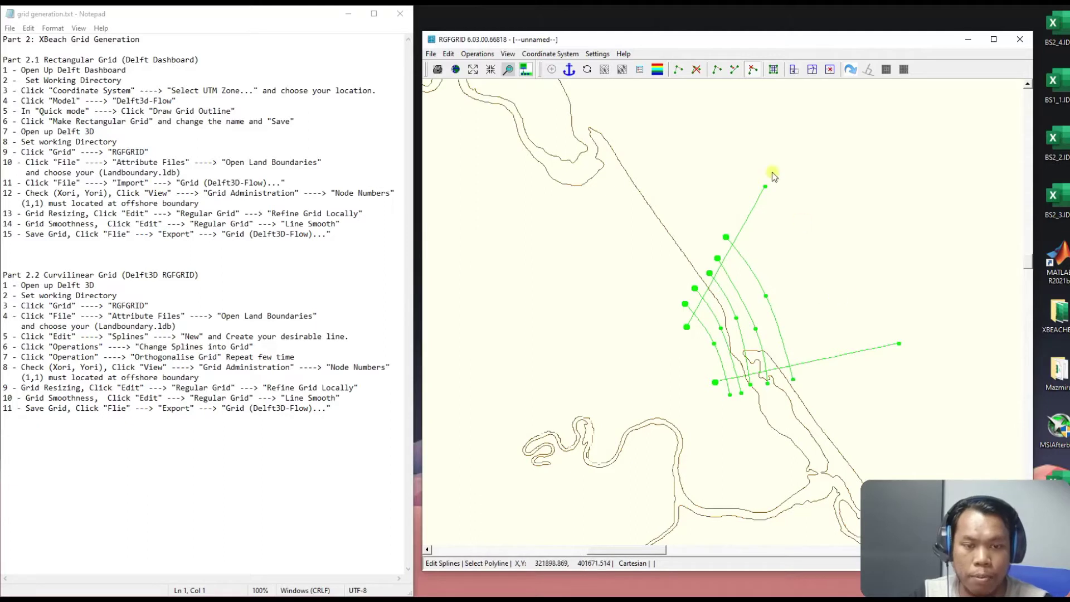
pyautogui.click(739, 219)
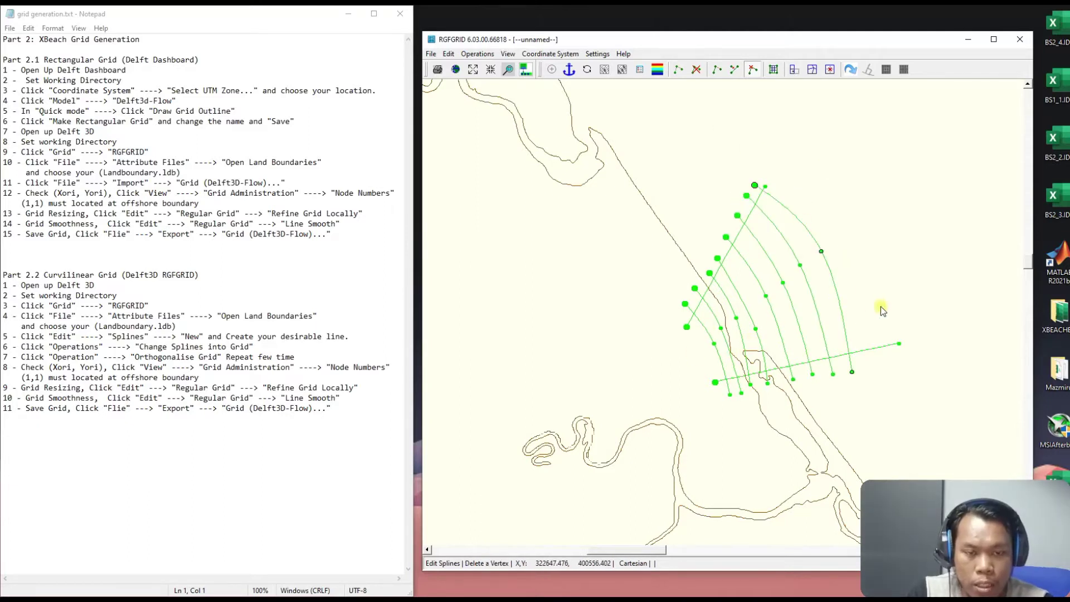
# - Draw three more radial splines from the coast out to sea
pyautogui.click(683, 71)
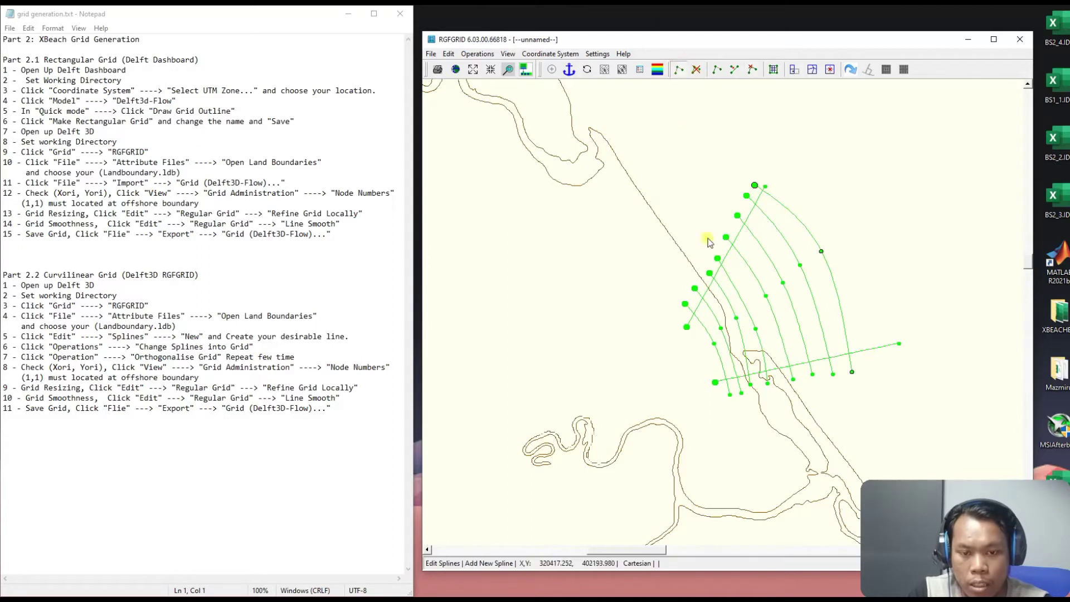
pyautogui.click(694, 342)
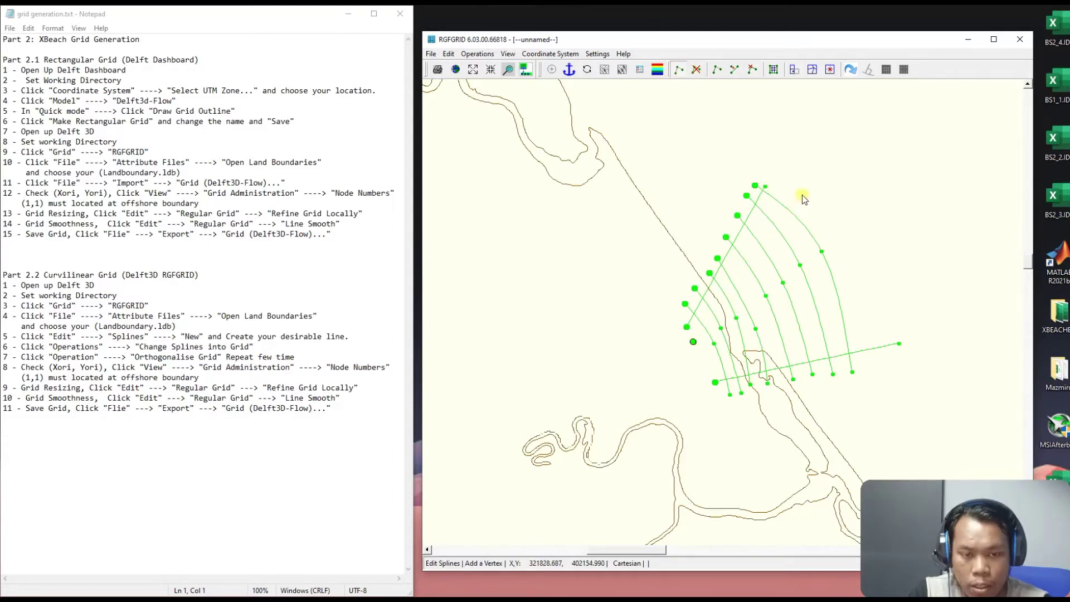
pyautogui.click(801, 195)
pyautogui.click(699, 355)
pyautogui.click(843, 249)
pyautogui.rightClick(880, 244)
pyautogui.click(705, 371)
pyautogui.click(868, 307)
pyautogui.rightClick(910, 303)
# - Move the offshore ends of the two northernmost radial splines further out to sea
pyautogui.scroll(2, 892, 303)
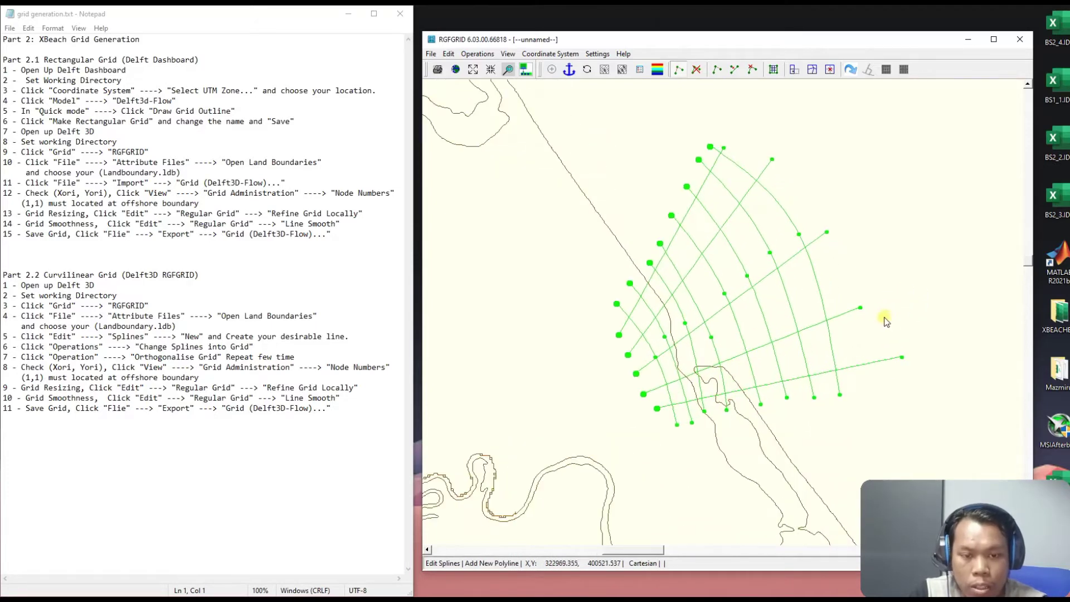
pyautogui.scroll(1, 879, 306)
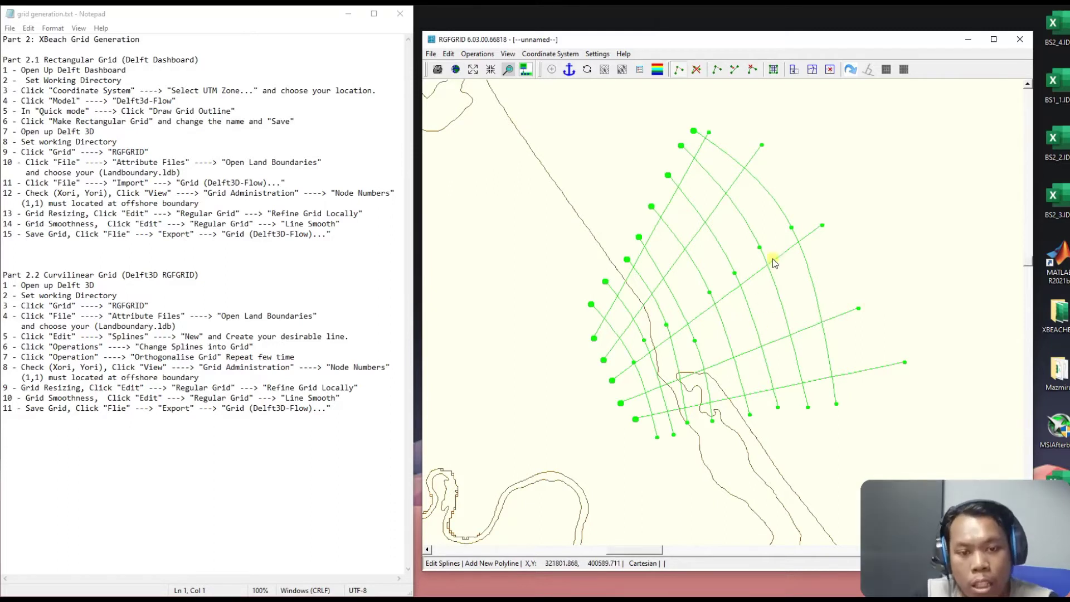
pyautogui.click(734, 74)
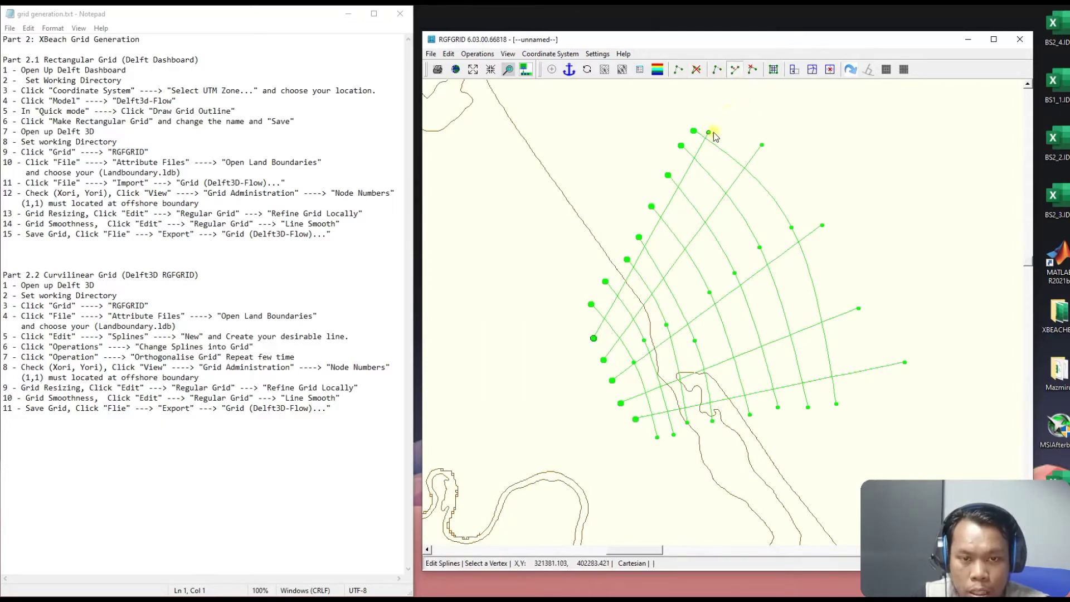
pyautogui.click(709, 132)
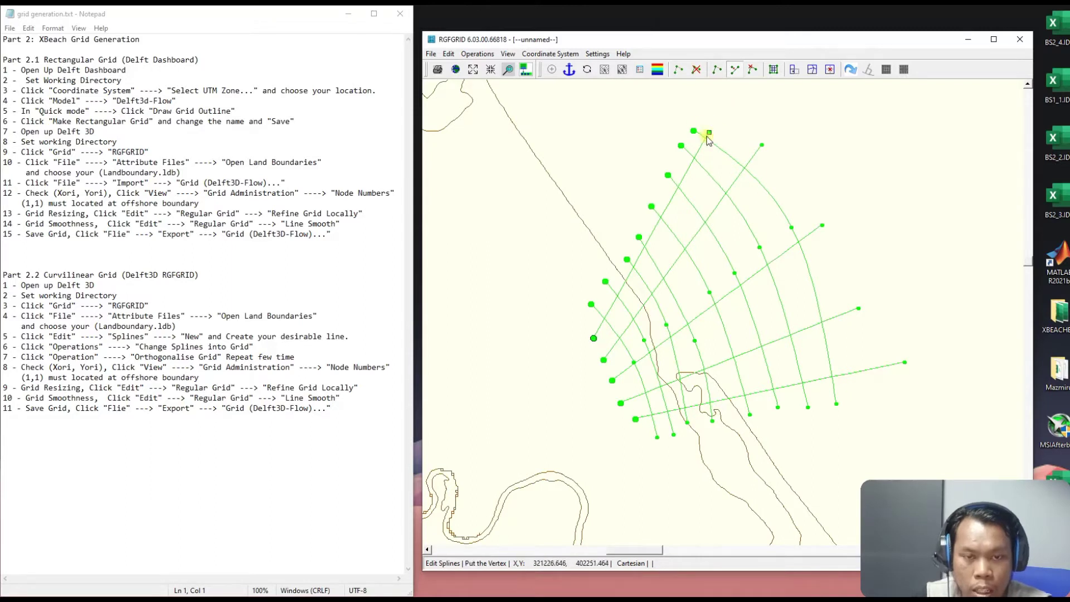
pyautogui.click(733, 92)
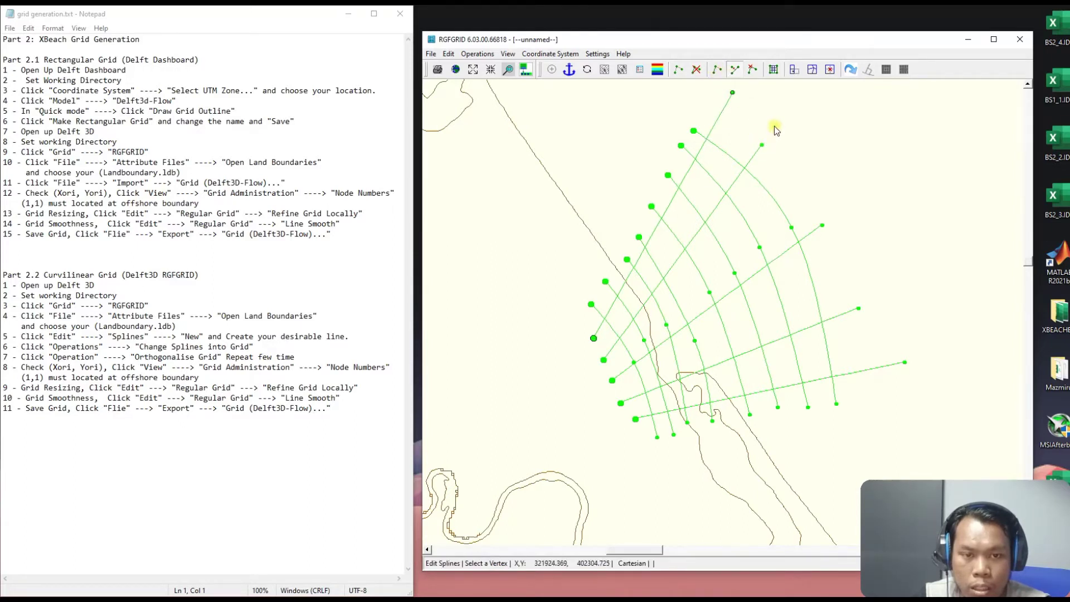
pyautogui.click(762, 145)
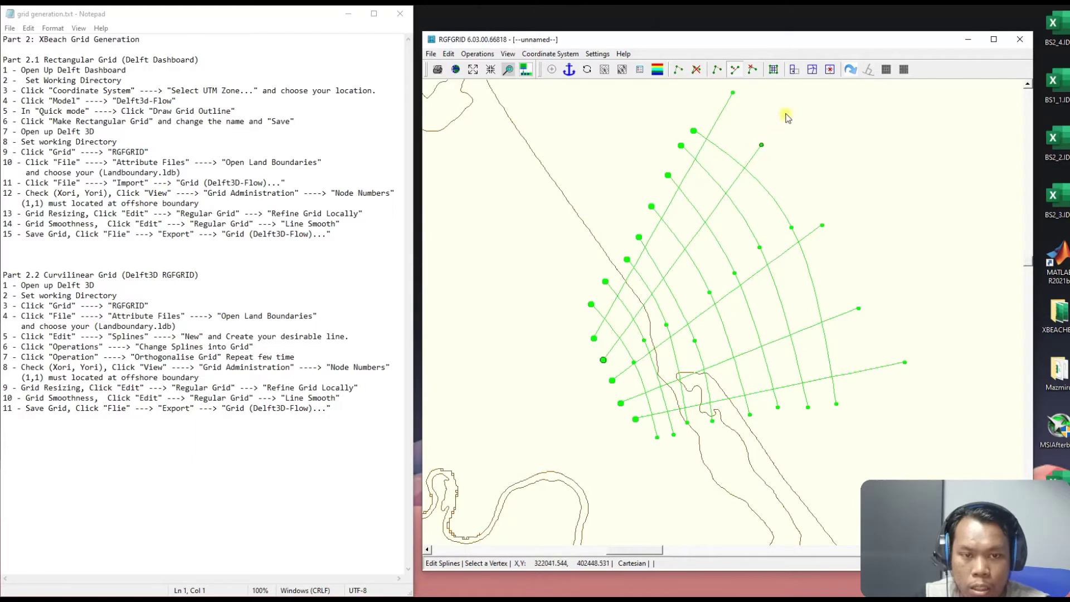
pyautogui.moveTo(762, 145); pyautogui.dragTo(783, 116)
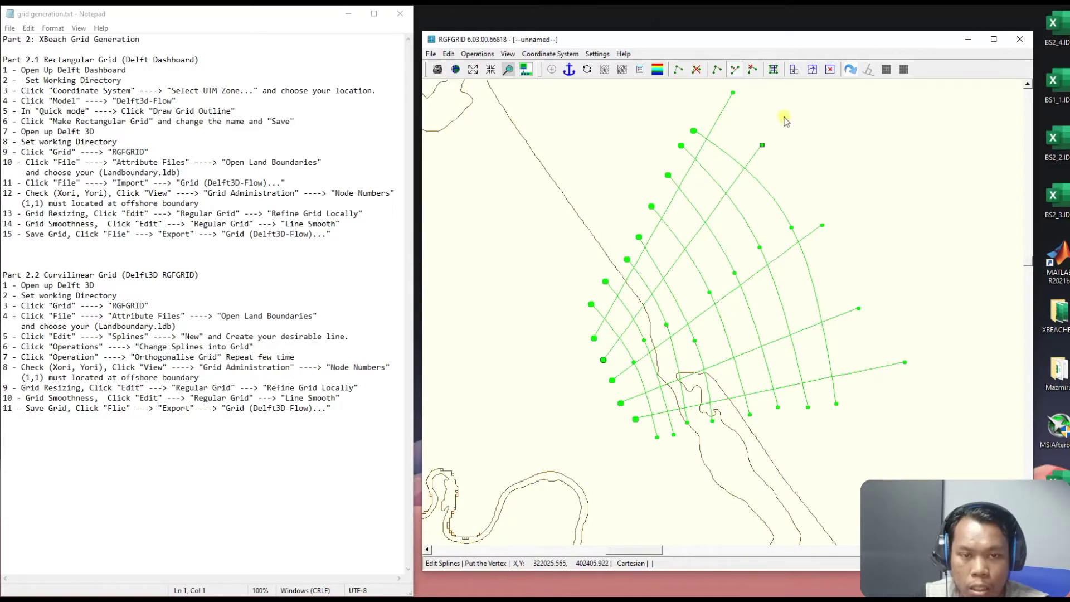
# - Move the offshore ends of the third and fourth radial splines further out to sea
pyautogui.click(822, 226)
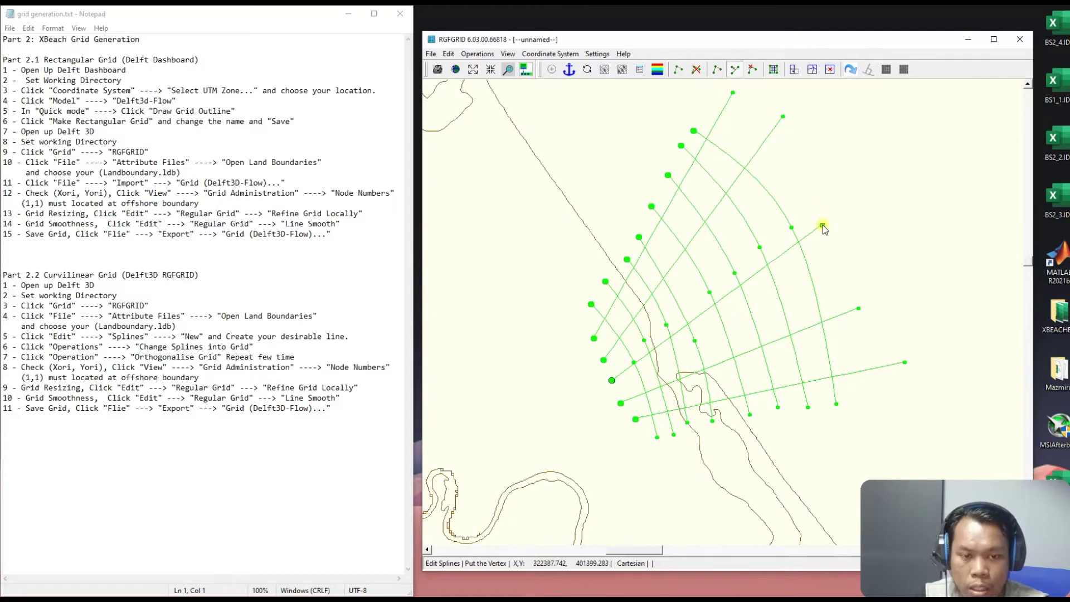
pyautogui.click(849, 188)
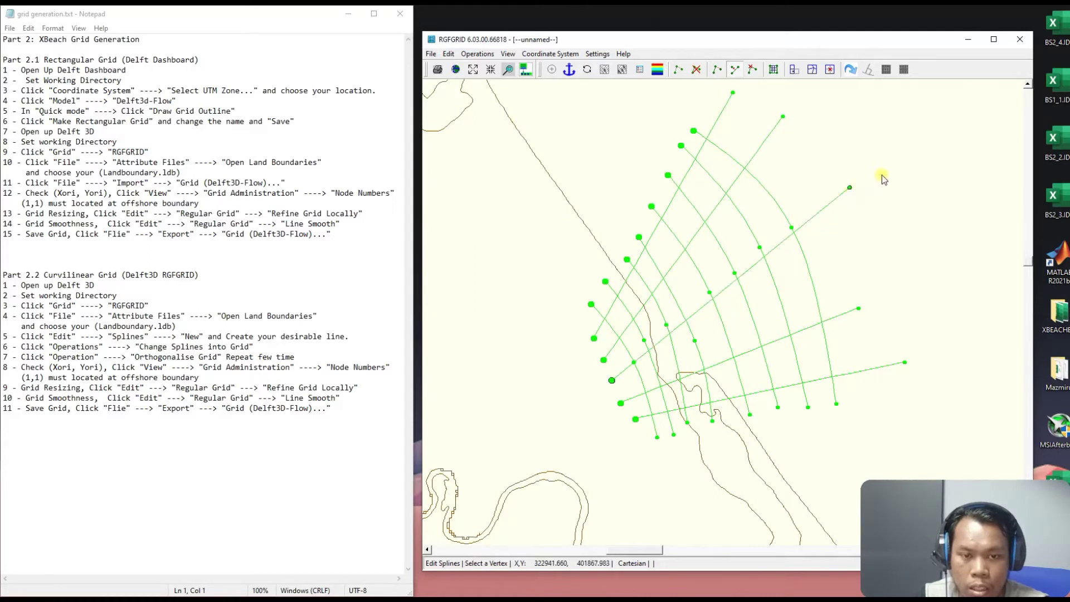
pyautogui.click(885, 179)
pyautogui.click(859, 309)
pyautogui.click(859, 308)
pyautogui.click(892, 293)
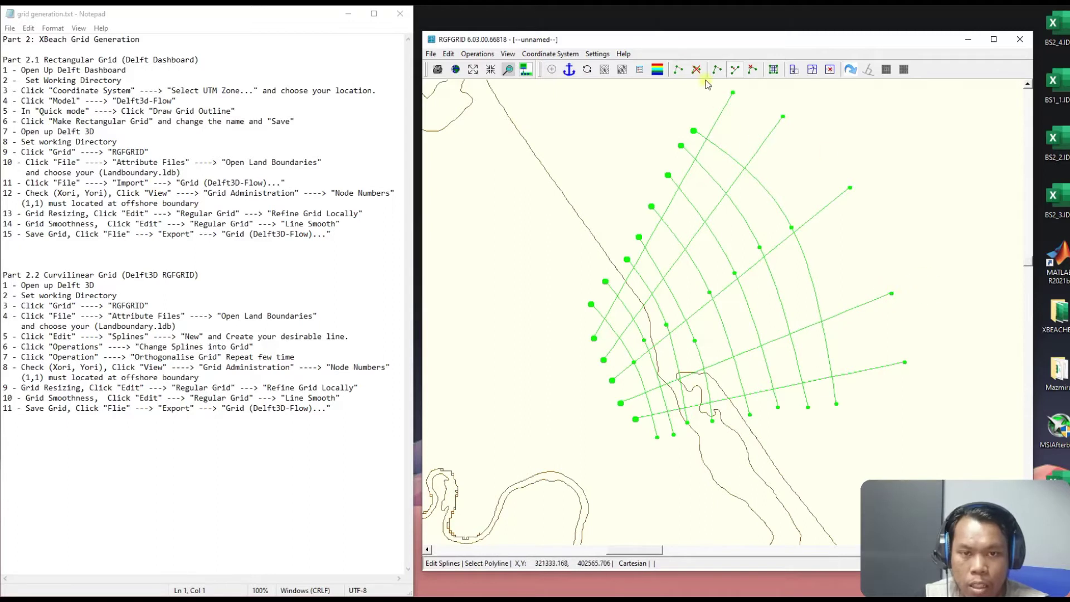
# - Draw a new outermost curved spline from the top down to the southern end
pyautogui.click(679, 69)
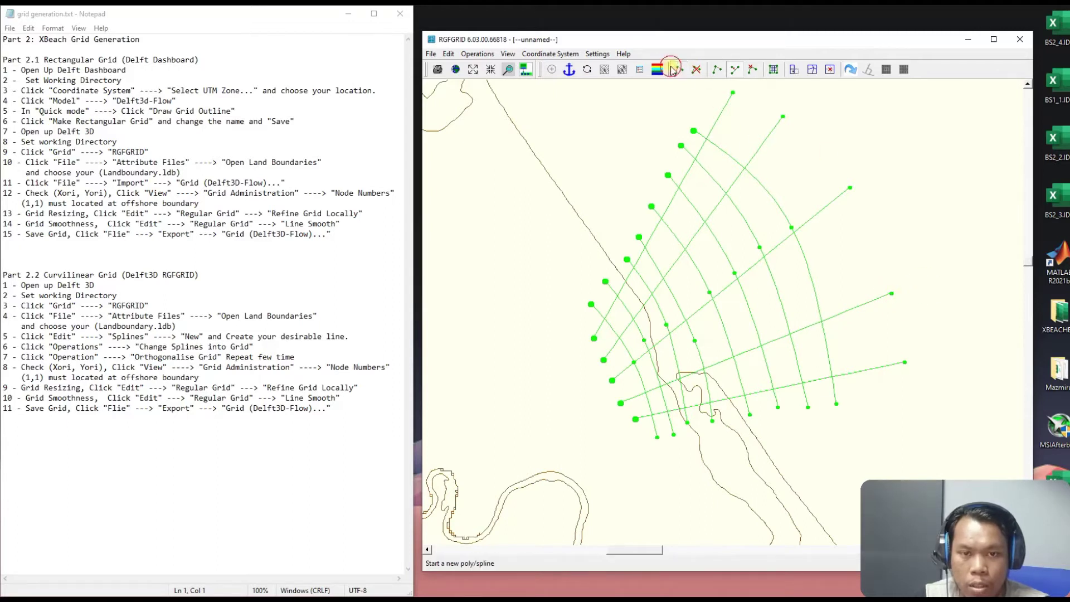
pyautogui.click(704, 101)
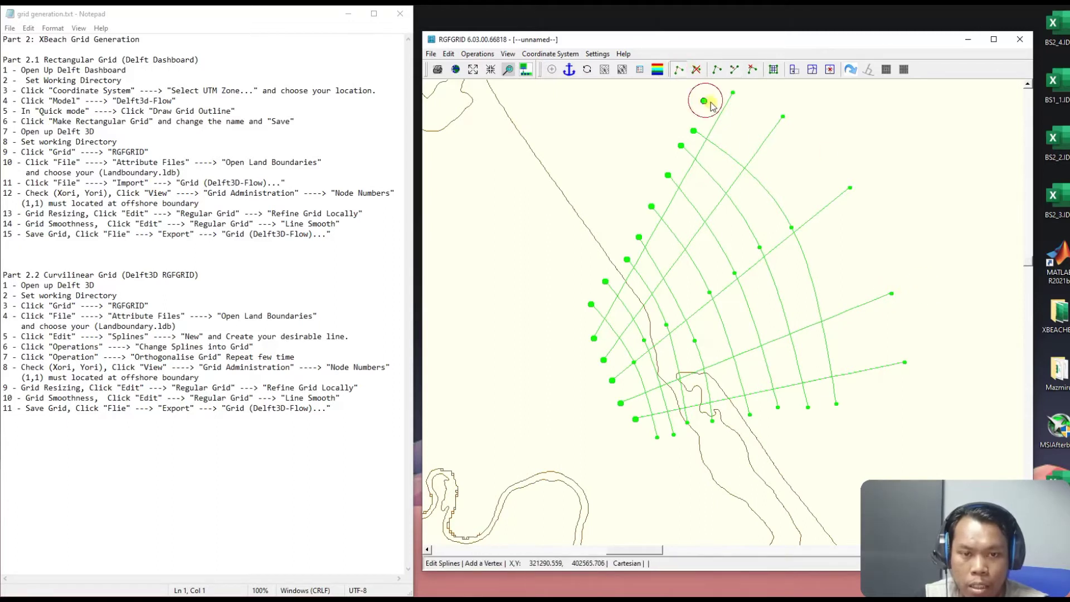
pyautogui.click(819, 198)
pyautogui.click(877, 400)
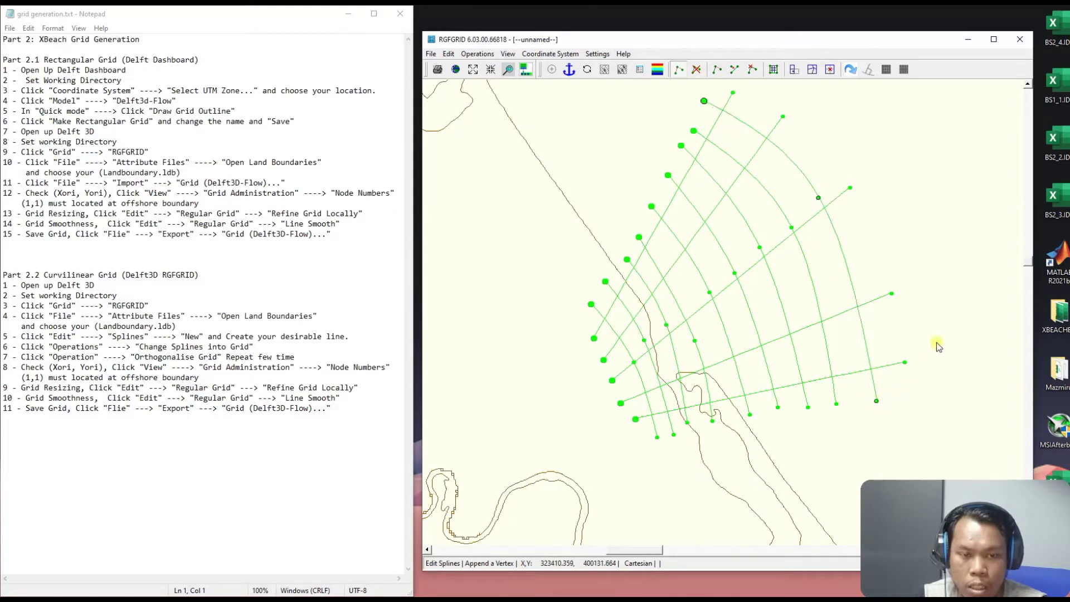
pyautogui.rightClick(951, 281)
pyautogui.scroll(-2, 941, 286)
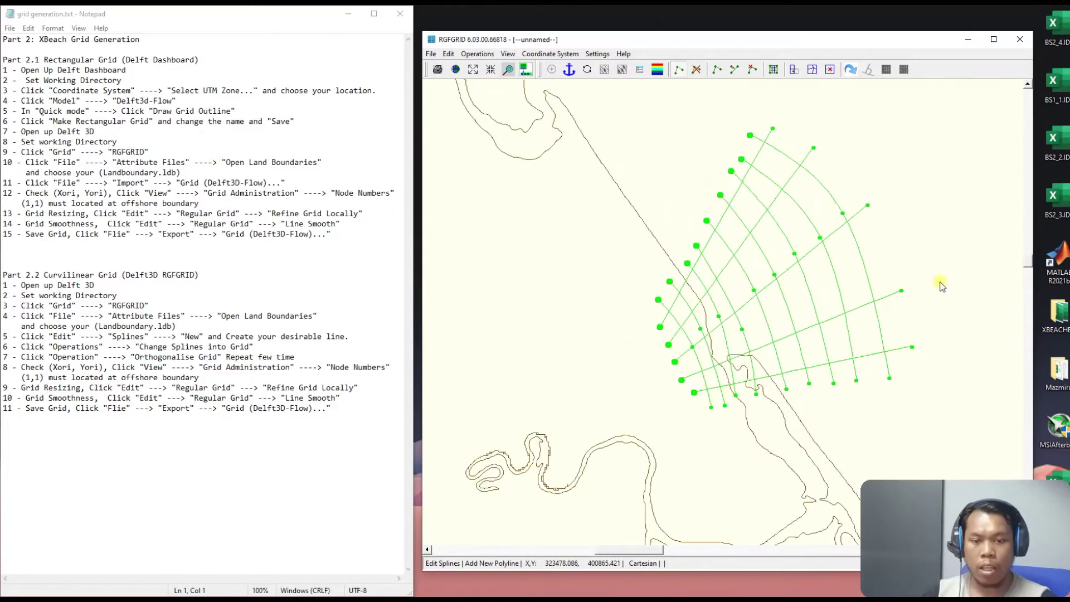
pyautogui.scroll(-2, 941, 285)
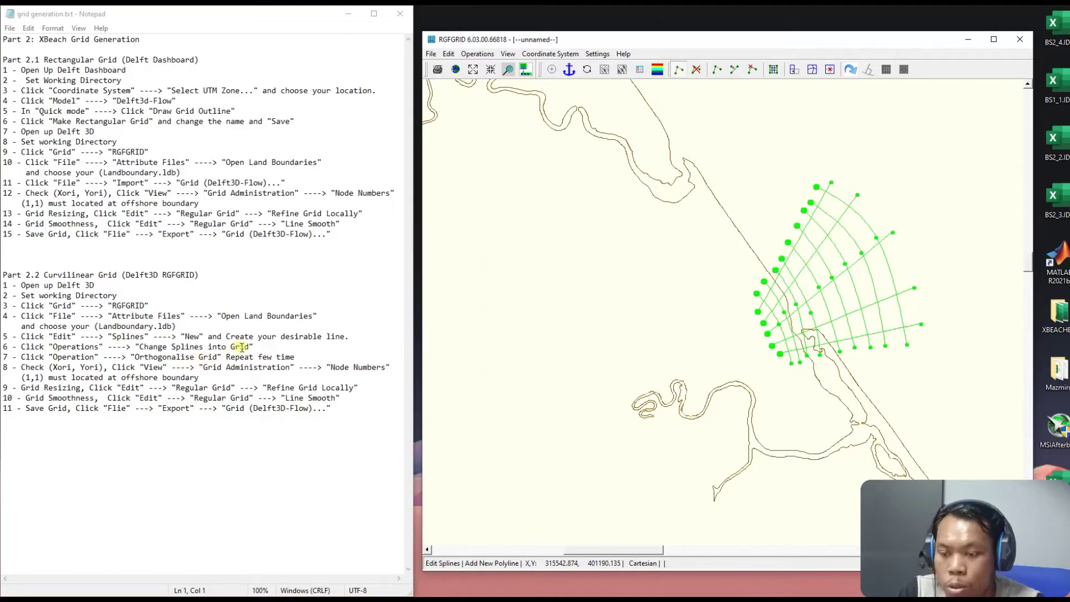
pyautogui.click(478, 53)
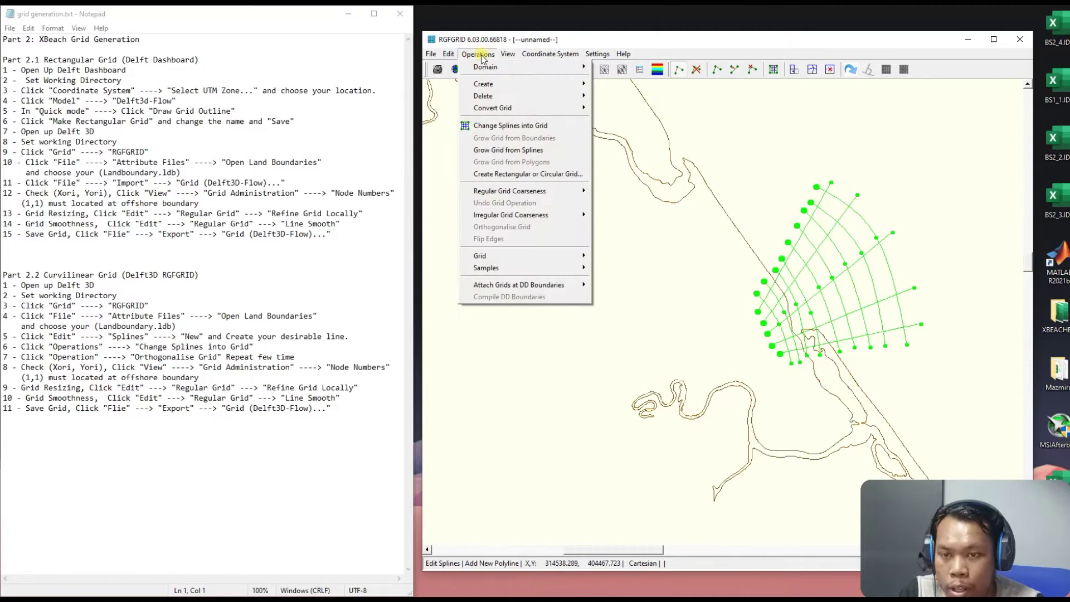
# - Convert the spline network into the curvilinear grid Grid_001 with Change Splines into Grid
pyautogui.click(549, 126)
pyautogui.scroll(2, 888, 313)
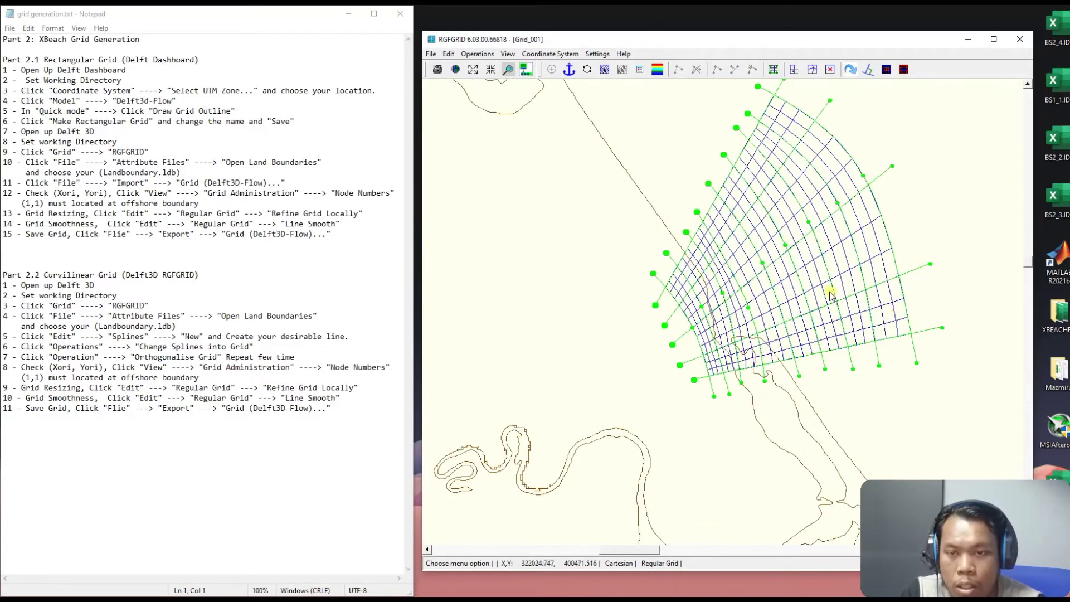
pyautogui.scroll(-2, 887, 313)
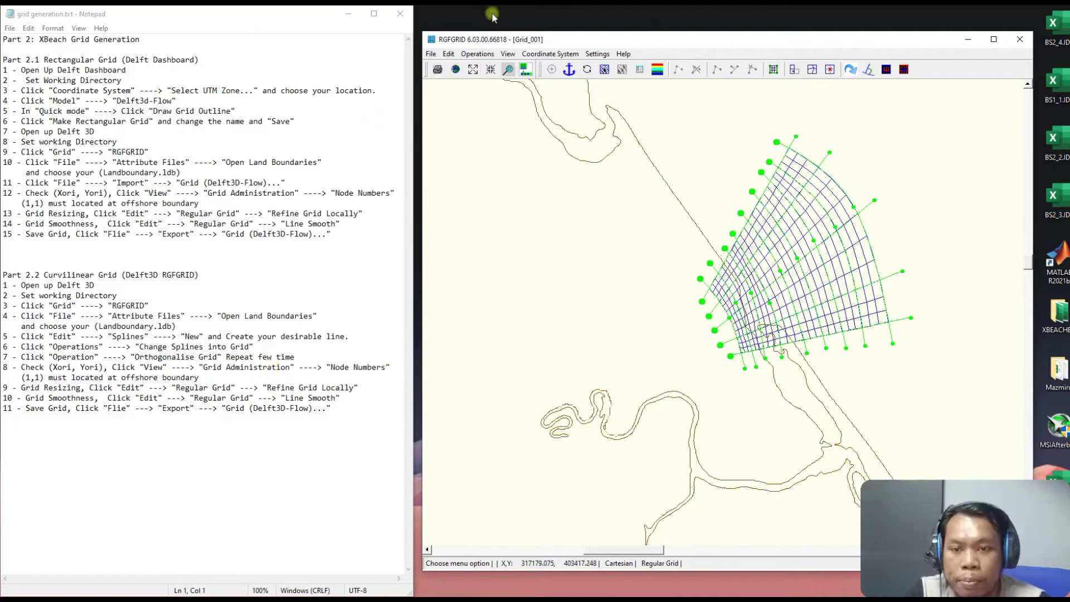
# - Run three consecutive Orthogonalise Grid passes on the fan grid
pyautogui.click(483, 54)
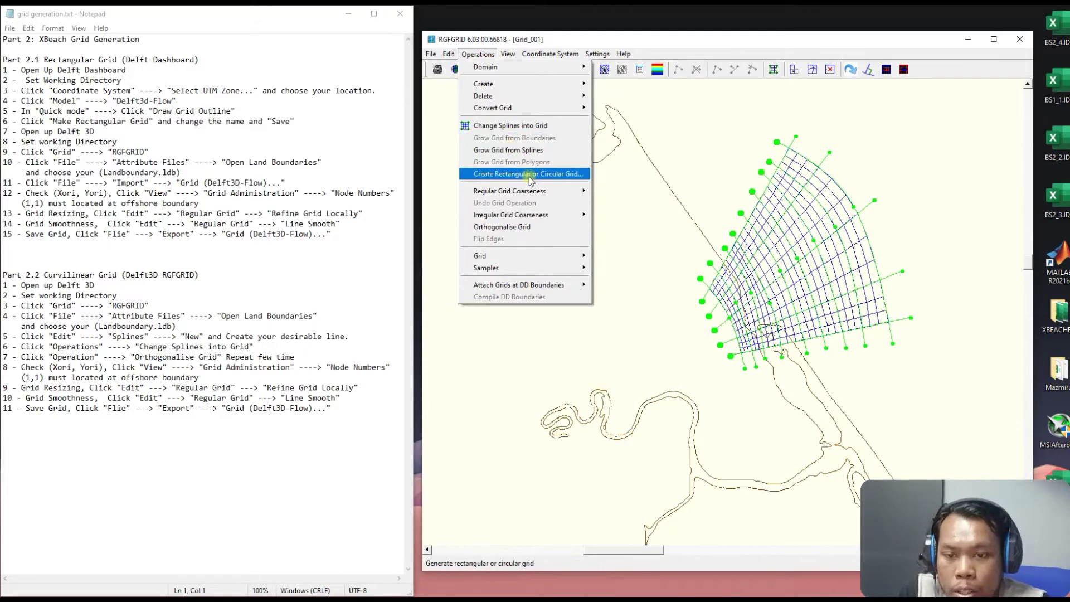
pyautogui.moveTo(550, 219)
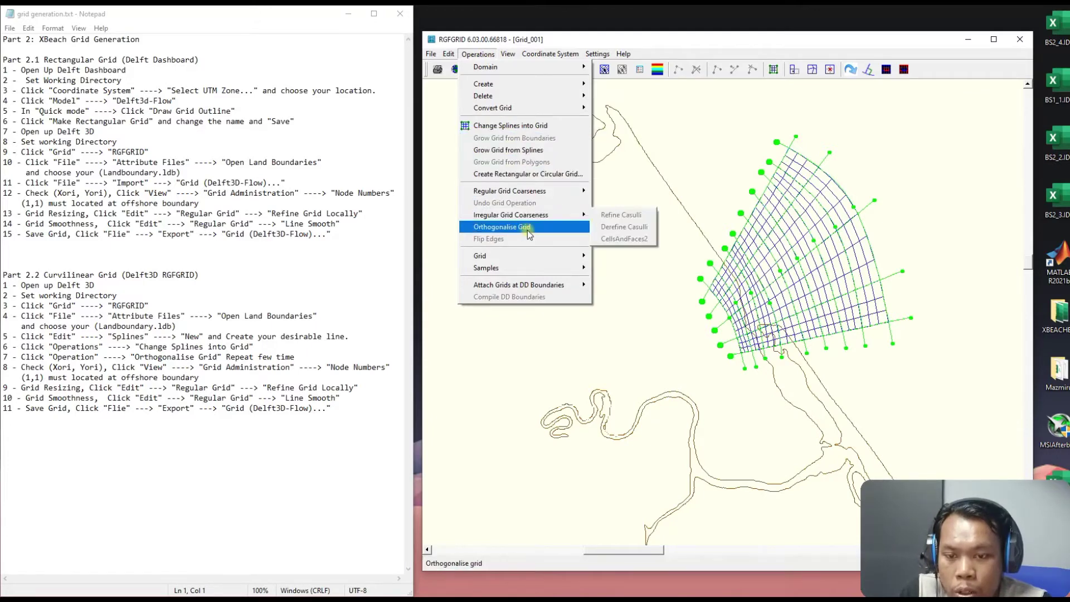
pyautogui.click(523, 227)
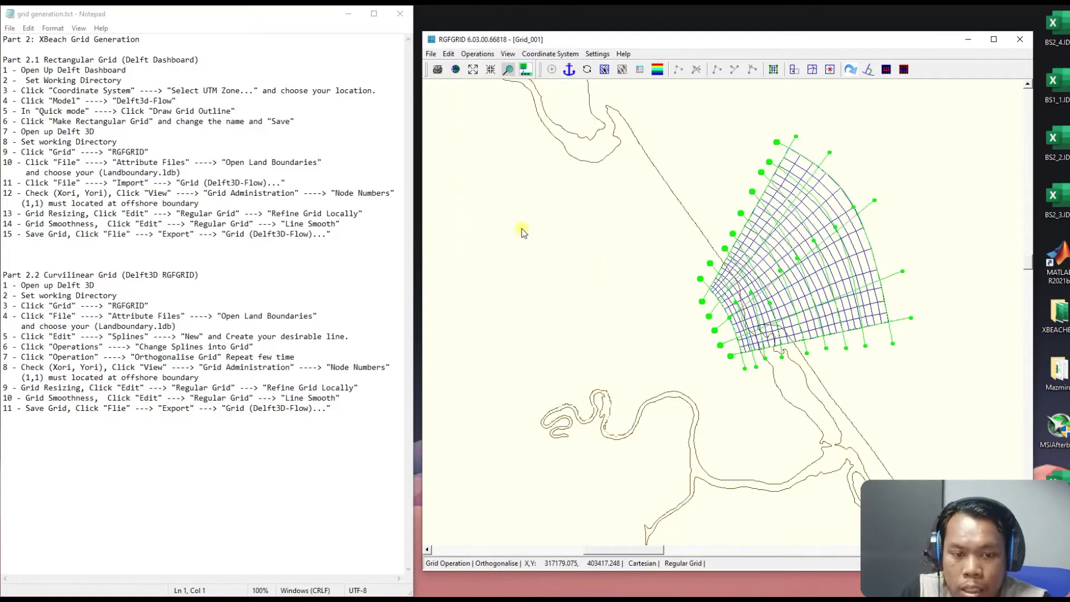
pyautogui.click(478, 53)
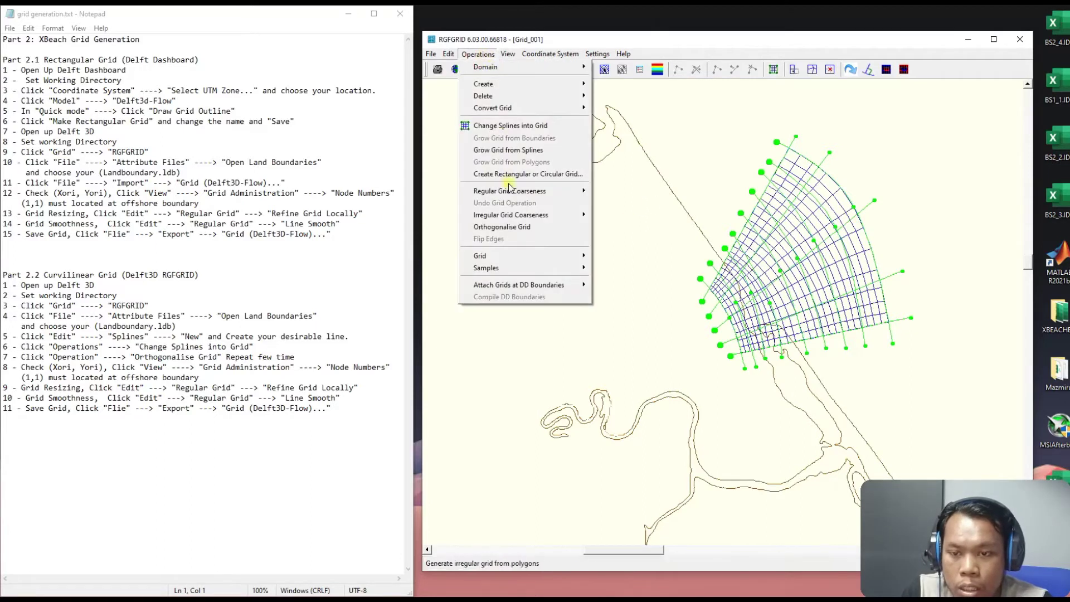
pyautogui.click(520, 228)
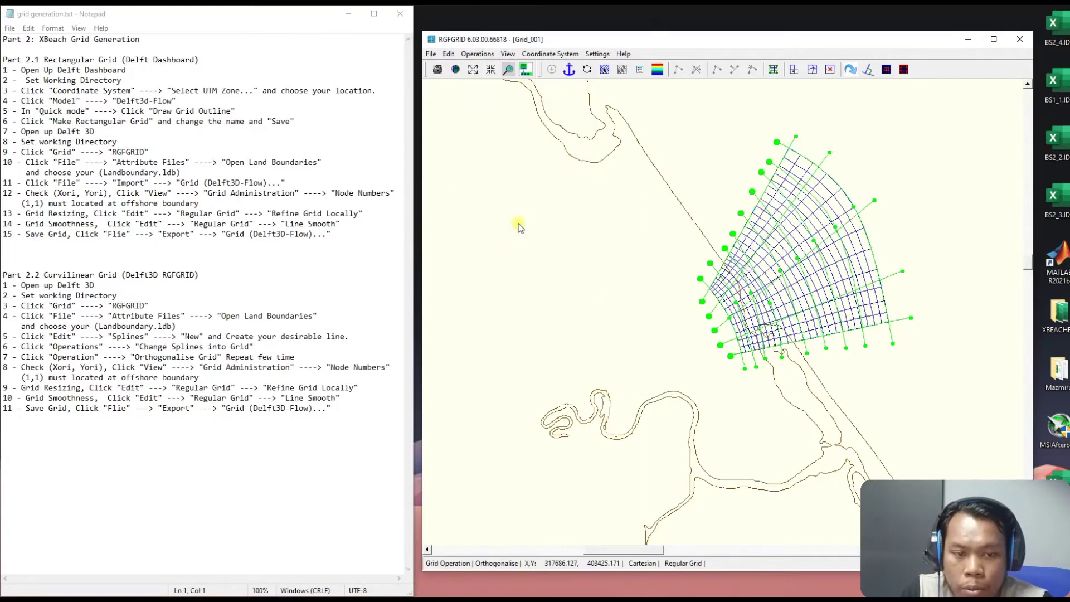
pyautogui.click(478, 54)
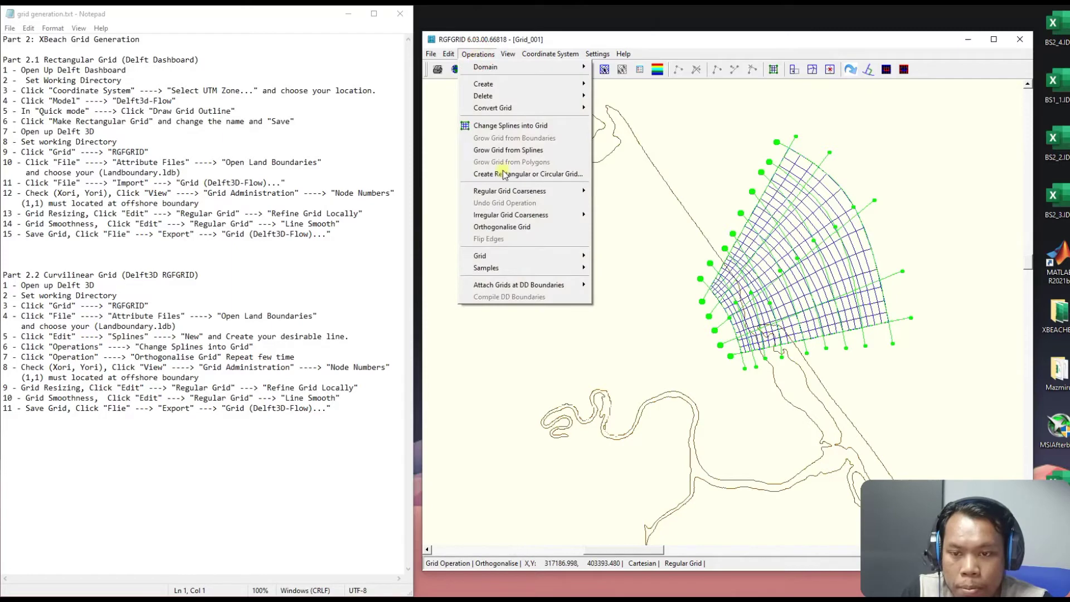
pyautogui.click(520, 228)
pyautogui.scroll(2, 803, 189)
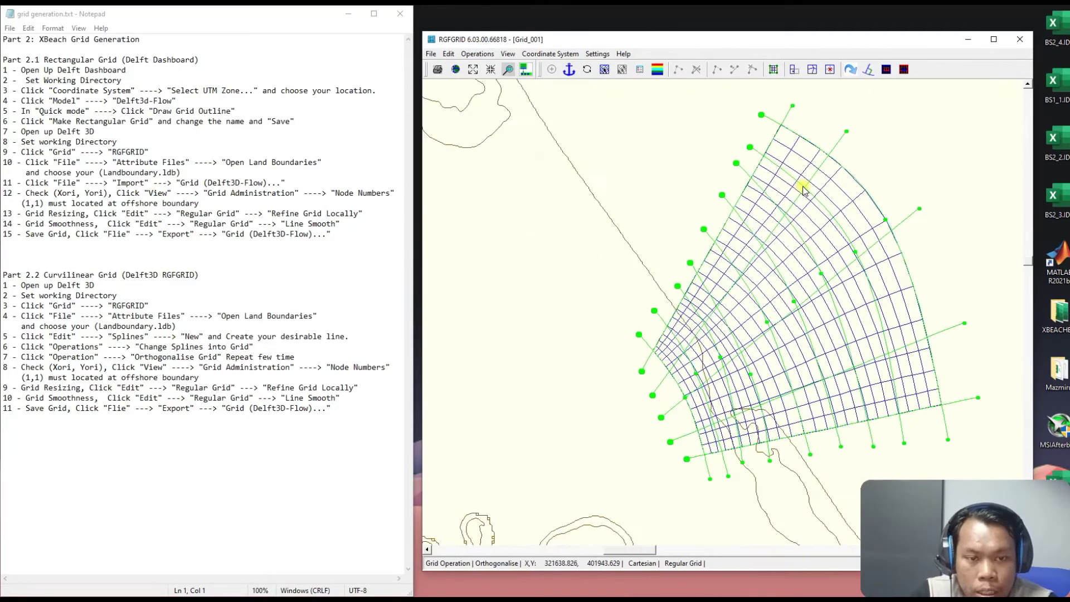
pyautogui.scroll(-1, 801, 187)
pyautogui.scroll(1, 634, 132)
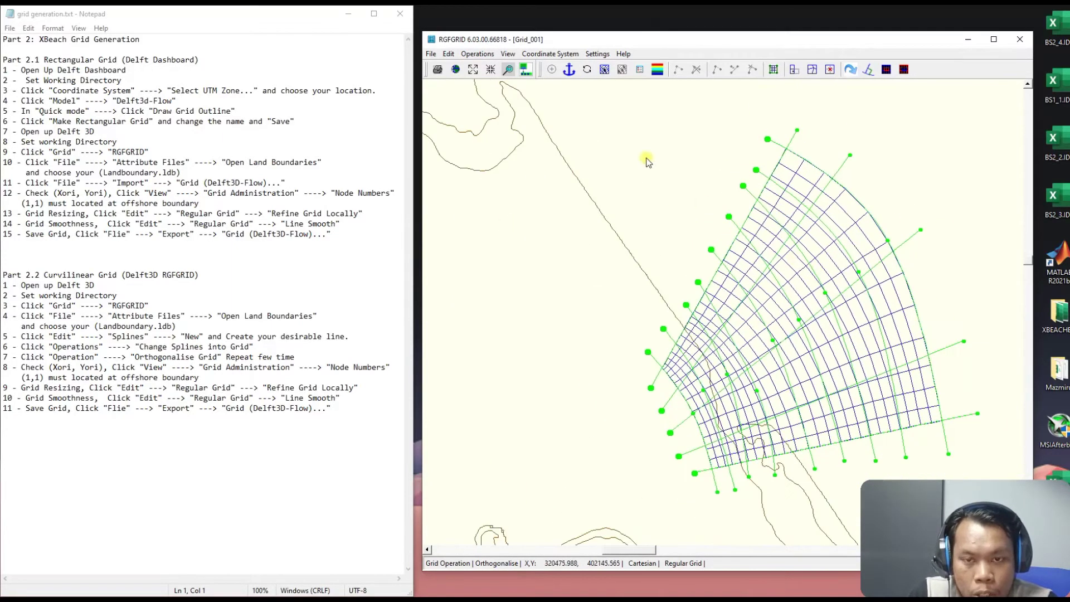
# - Colour the fan grid by its orthogonality values, with a legend
pyautogui.click(509, 54)
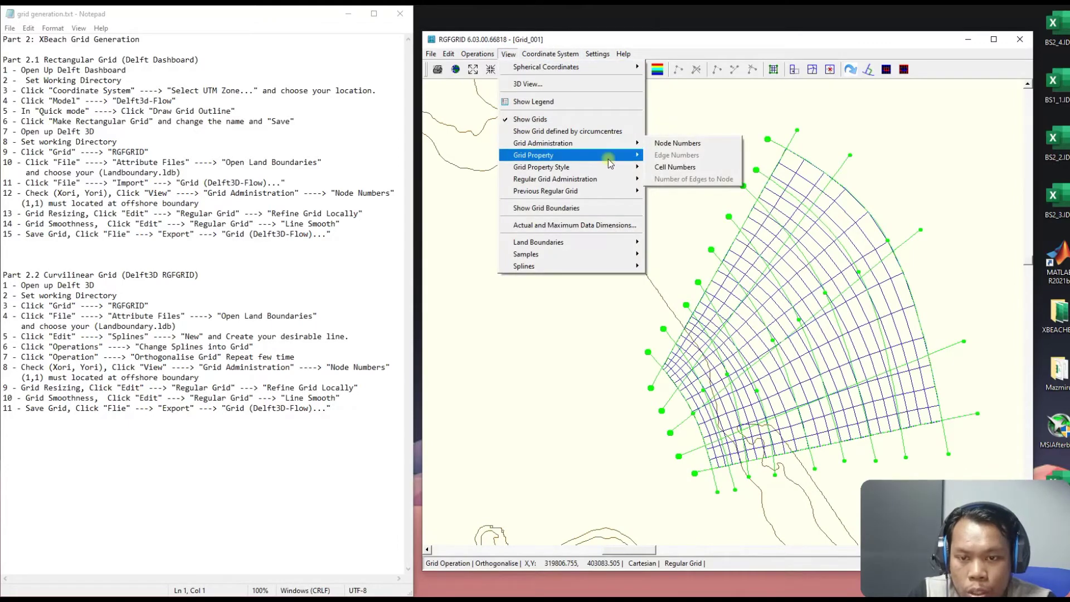
pyautogui.moveTo(608, 159)
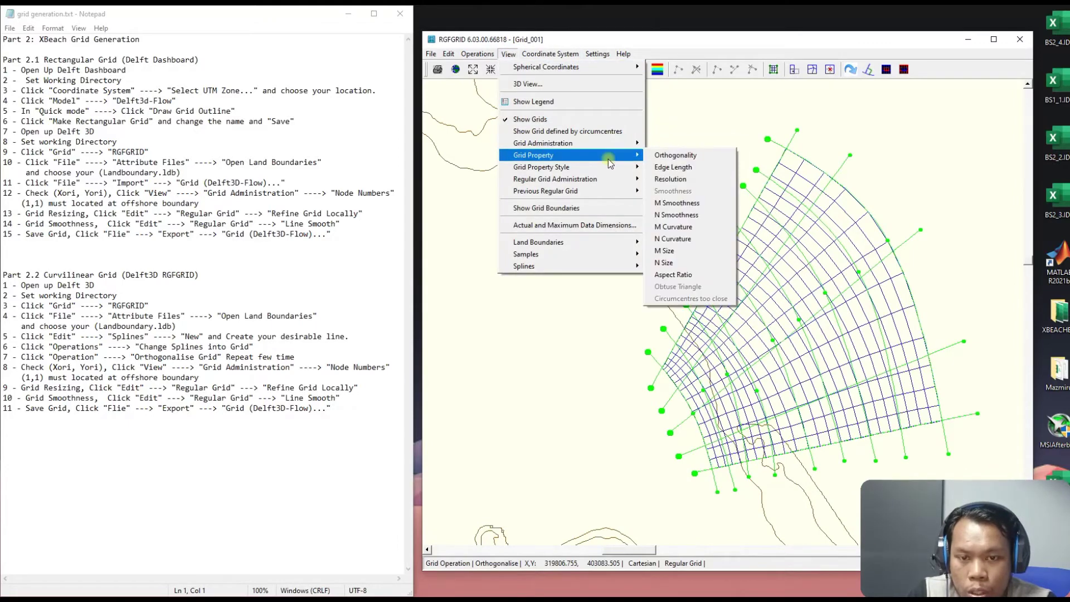
pyautogui.click(677, 158)
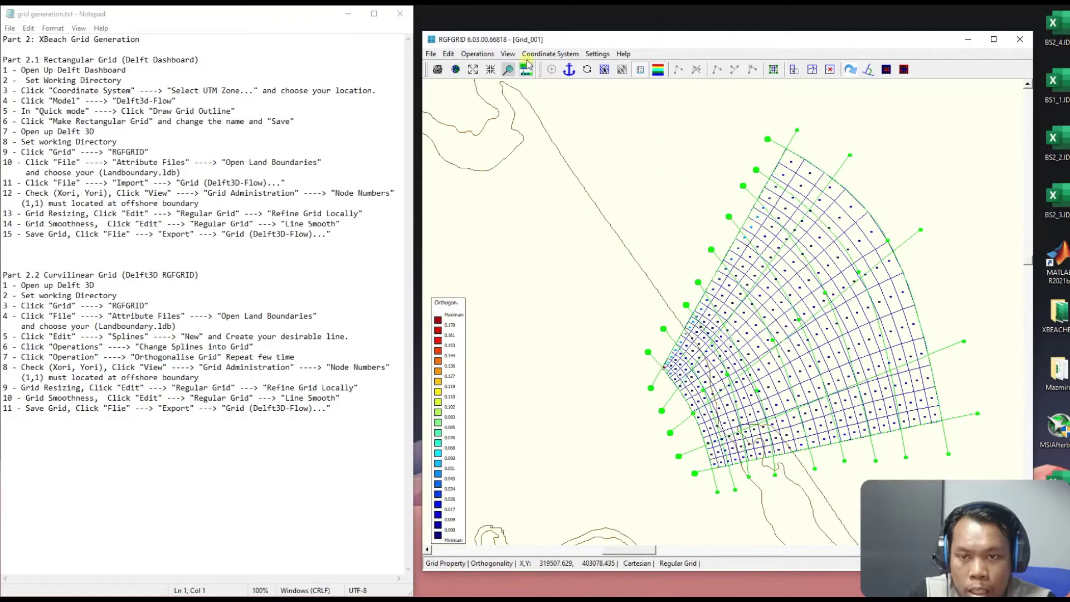
pyautogui.click(478, 54)
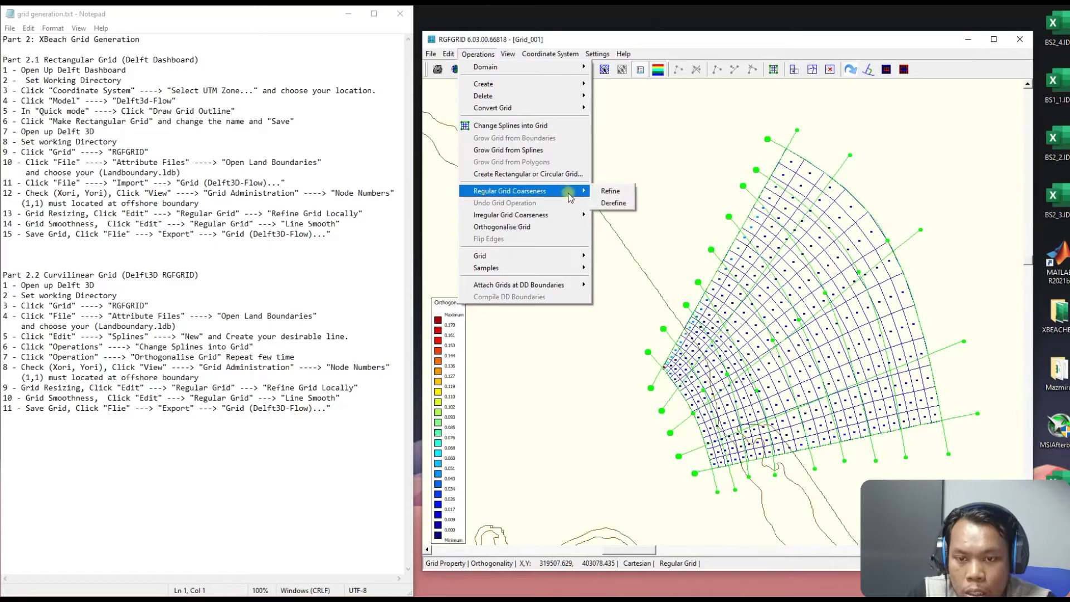
# - Switch the orthogonality display to Continuous Shades and zoom in to inspect the deep-blue cells
pyautogui.moveTo(507, 54)
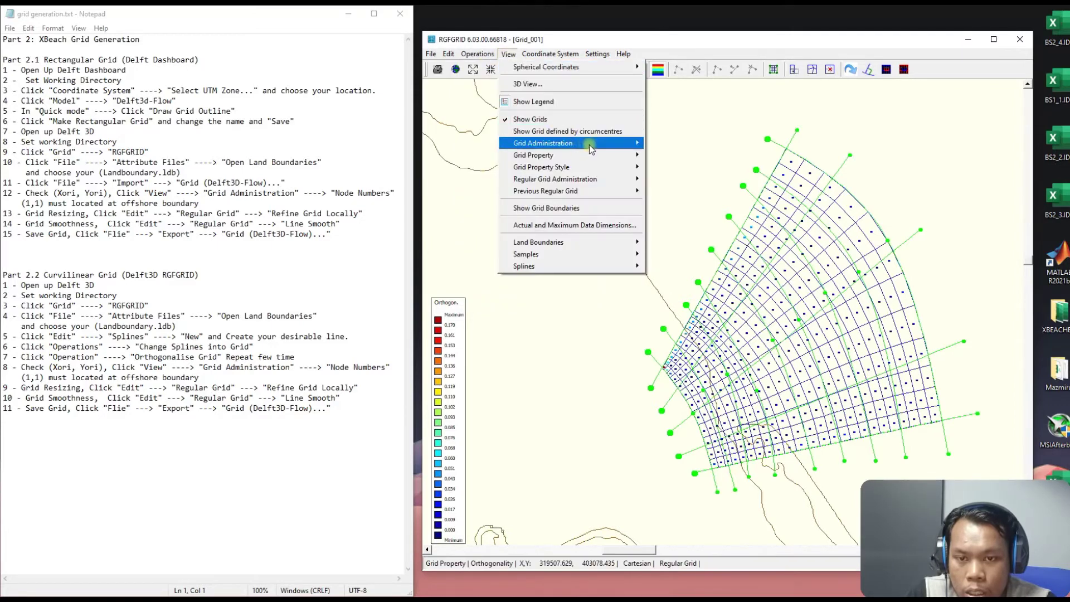
pyautogui.moveTo(594, 144)
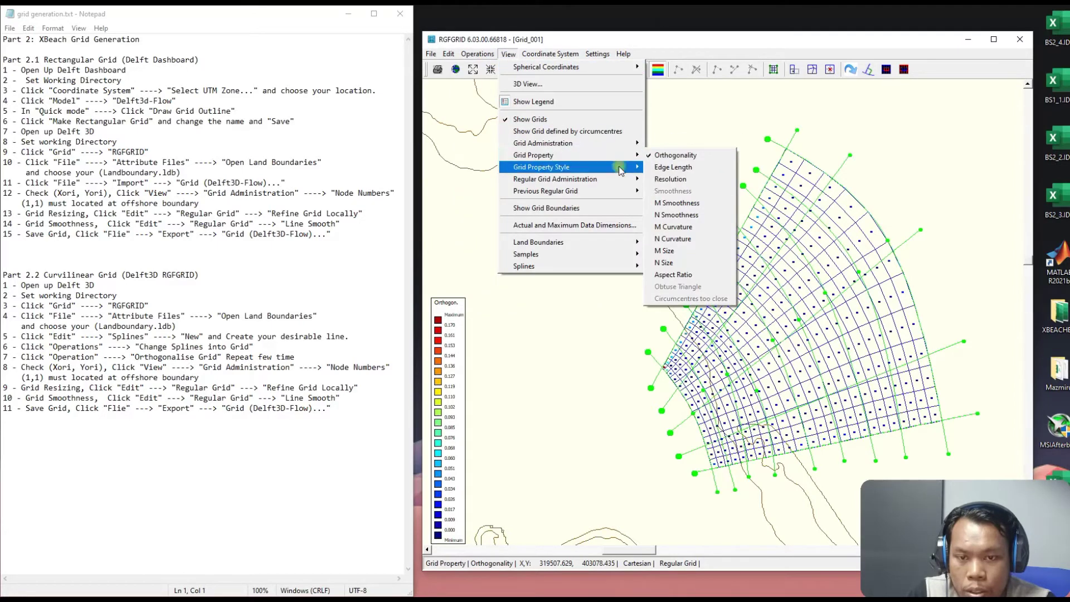
pyautogui.moveTo(620, 168)
pyautogui.click(680, 179)
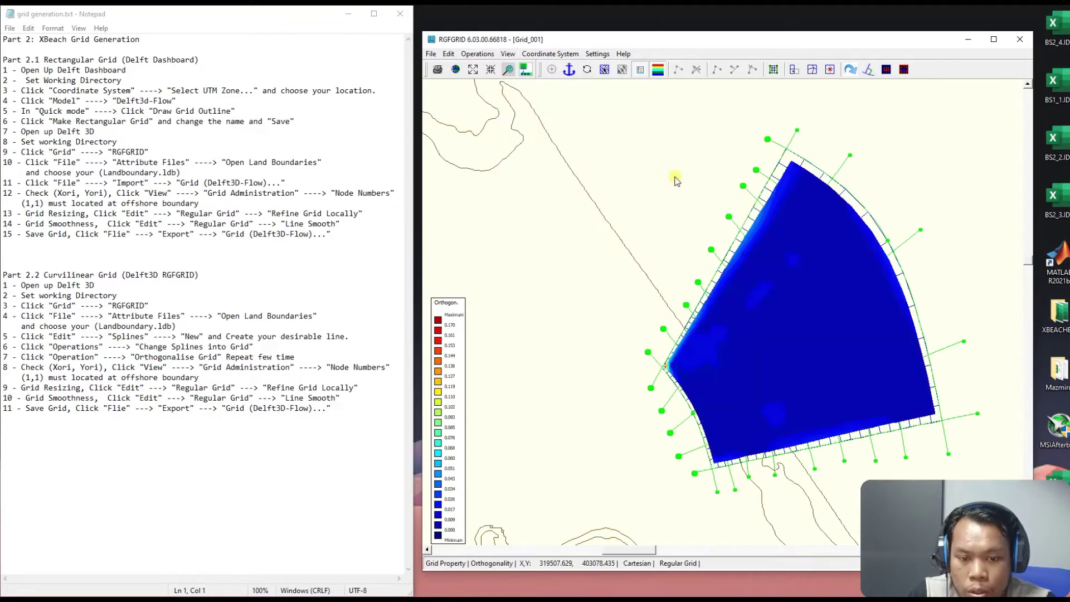
pyautogui.scroll(1, 782, 225)
pyautogui.scroll(1, 781, 225)
pyautogui.scroll(-2, 780, 213)
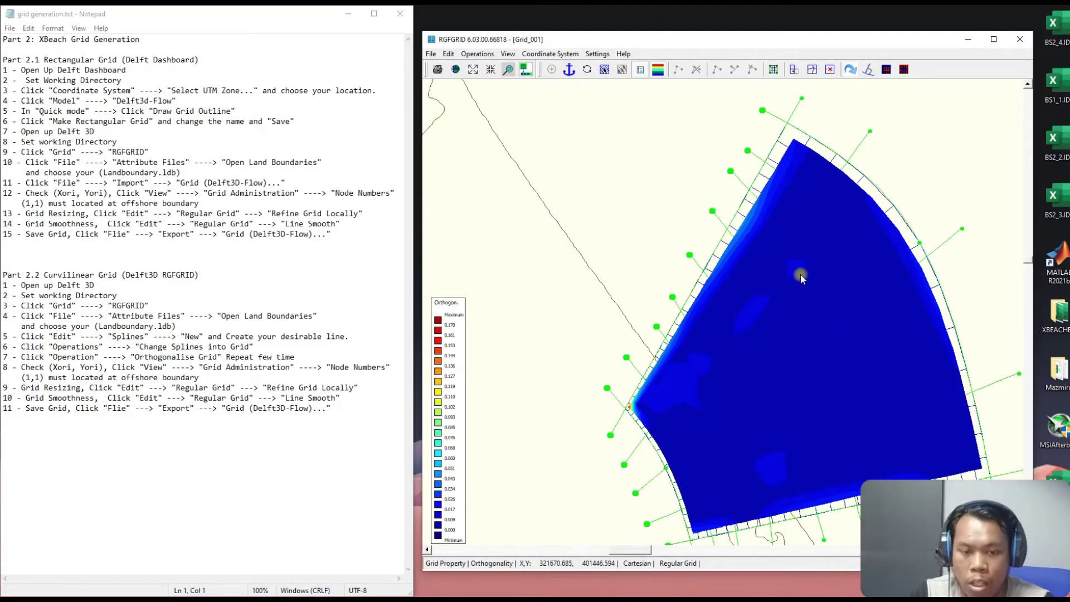
pyautogui.scroll(3, 785, 326)
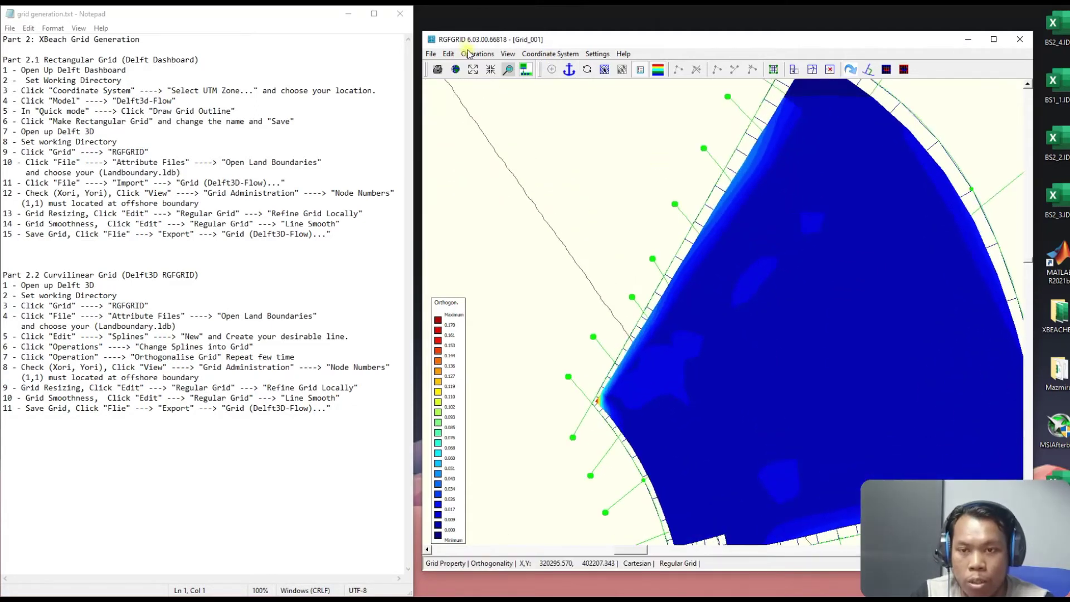
pyautogui.click(478, 54)
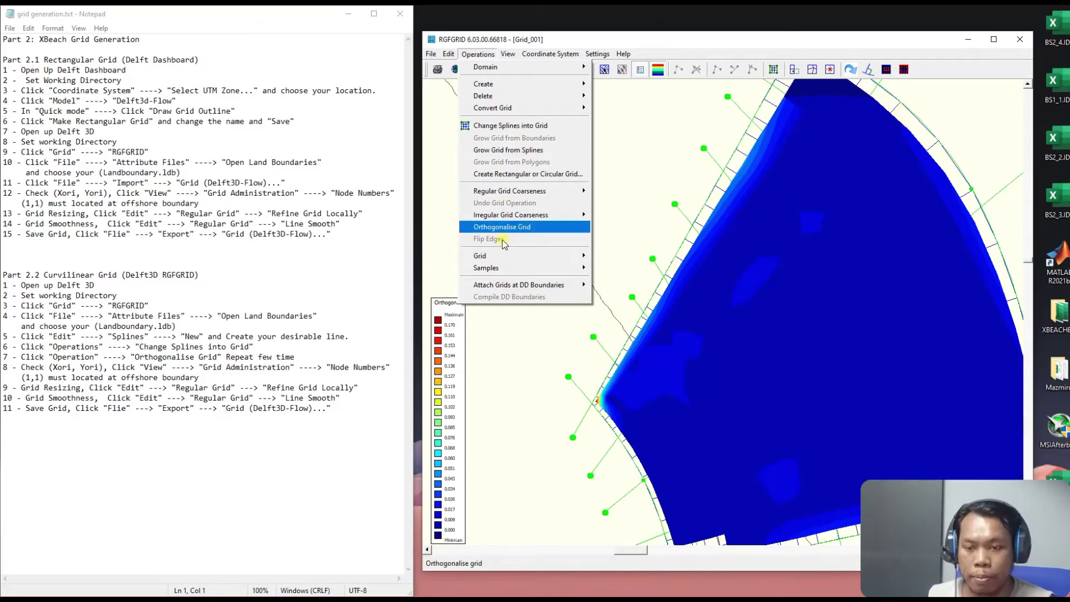
# - Remove the orthogonality shading and legend, leaving the plain grid mesh and splines
pyautogui.moveTo(509, 55)
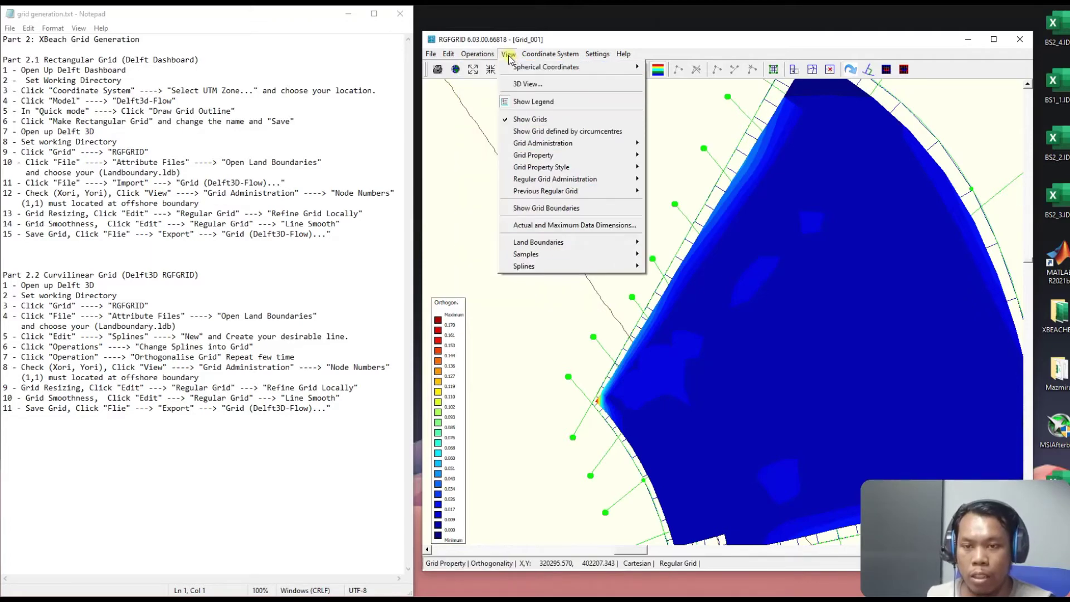
pyautogui.moveTo(610, 156)
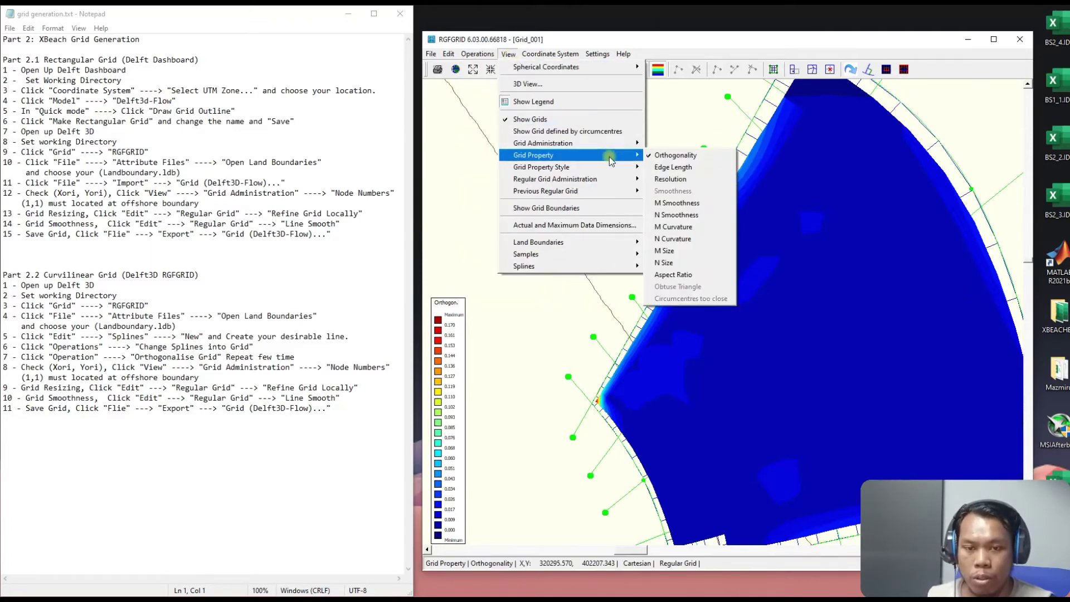
pyautogui.click(666, 156)
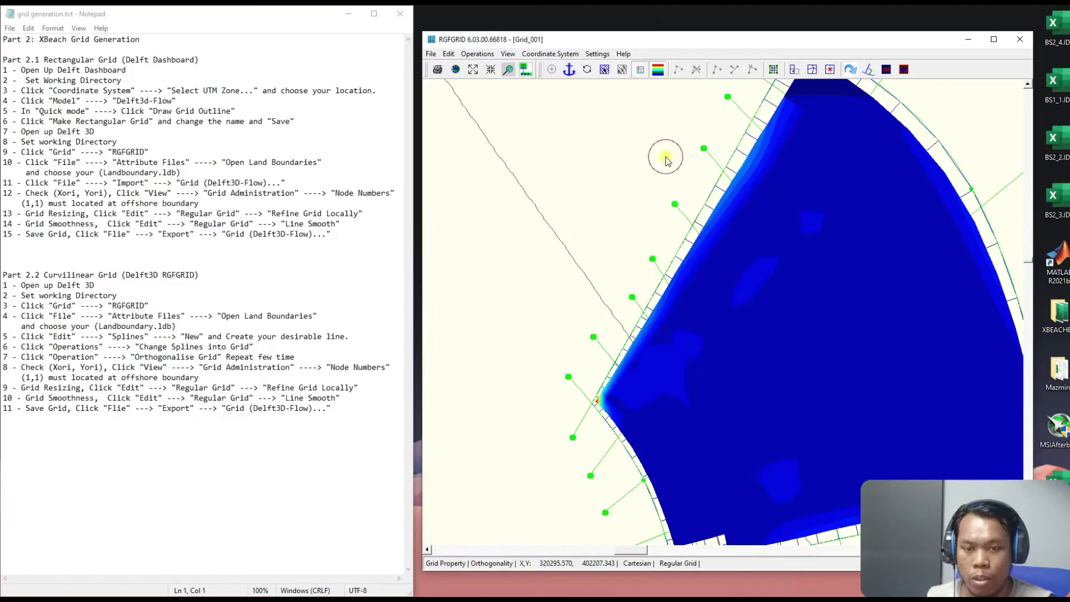
pyautogui.click(530, 54)
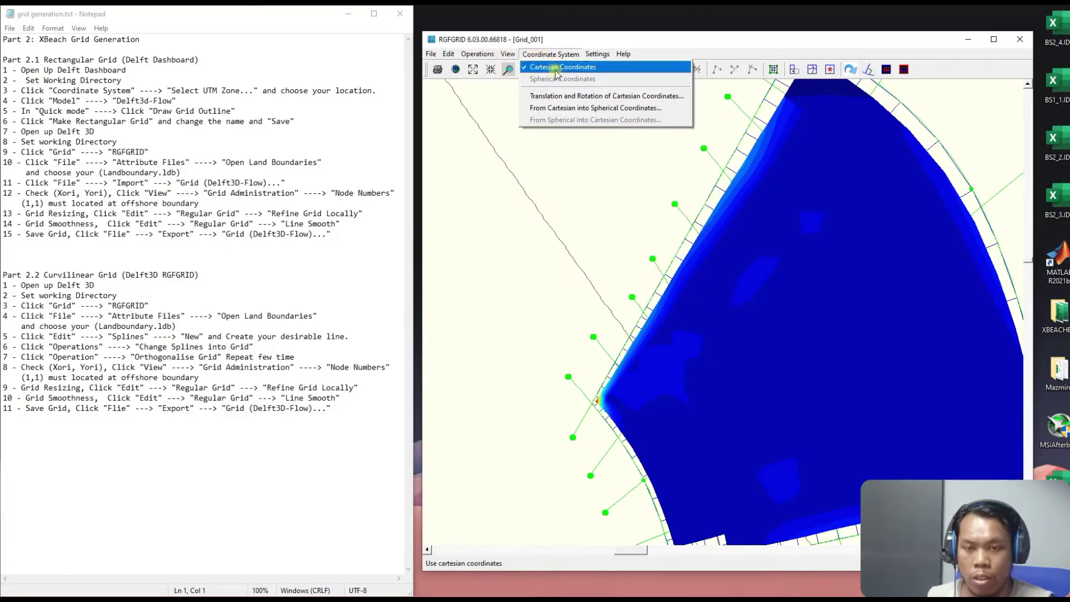
pyautogui.moveTo(508, 54)
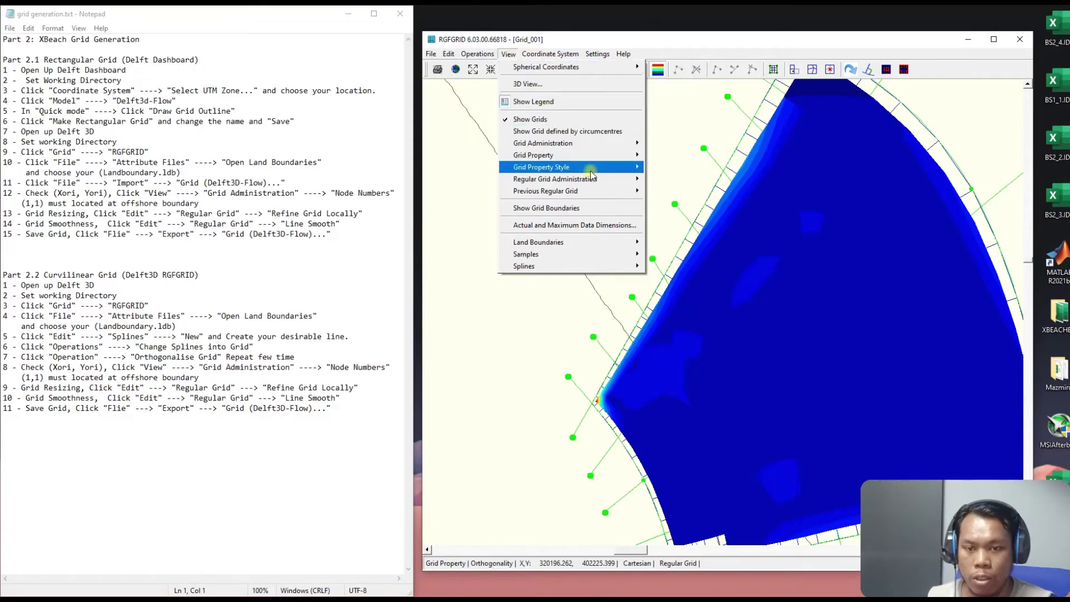
pyautogui.moveTo(582, 163)
pyautogui.click(669, 167)
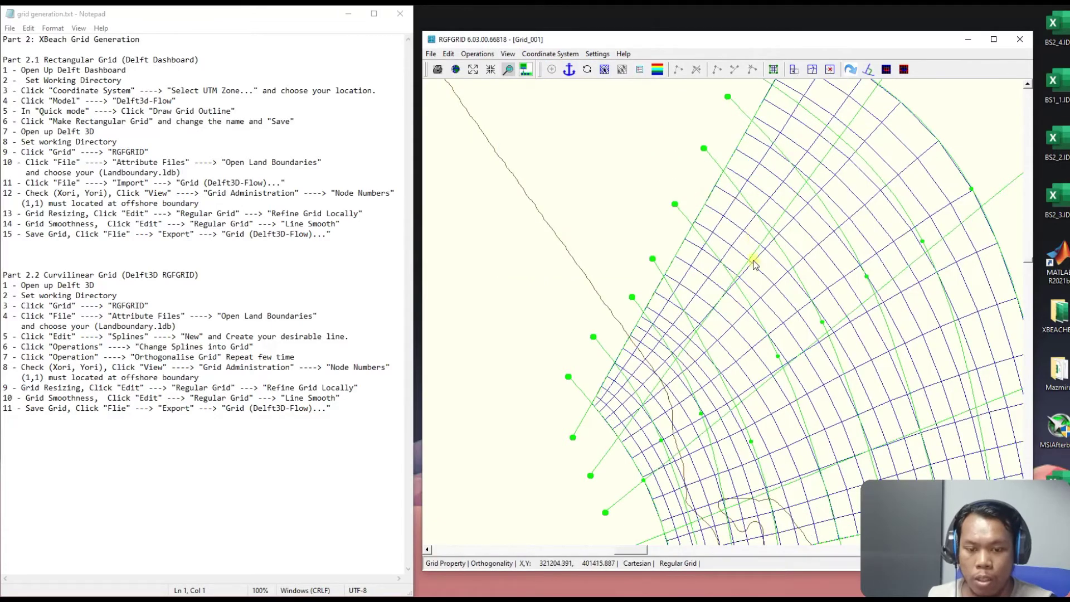
pyautogui.scroll(-1, 704, 361)
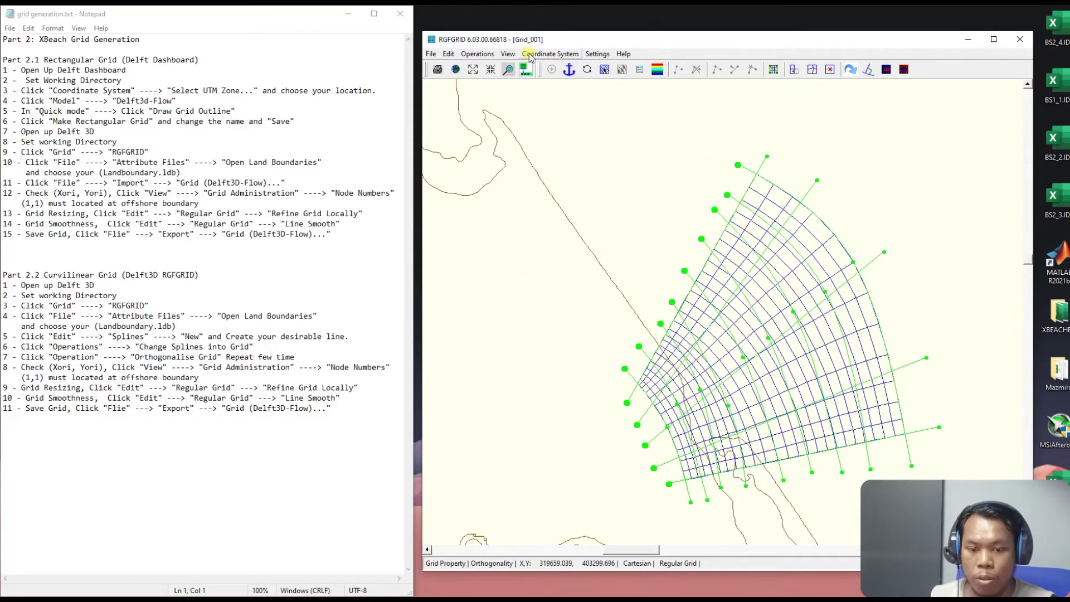
# - Hide the green splines and reframe the grid over the Shoreline_Pahang coastline
pyautogui.click(508, 54)
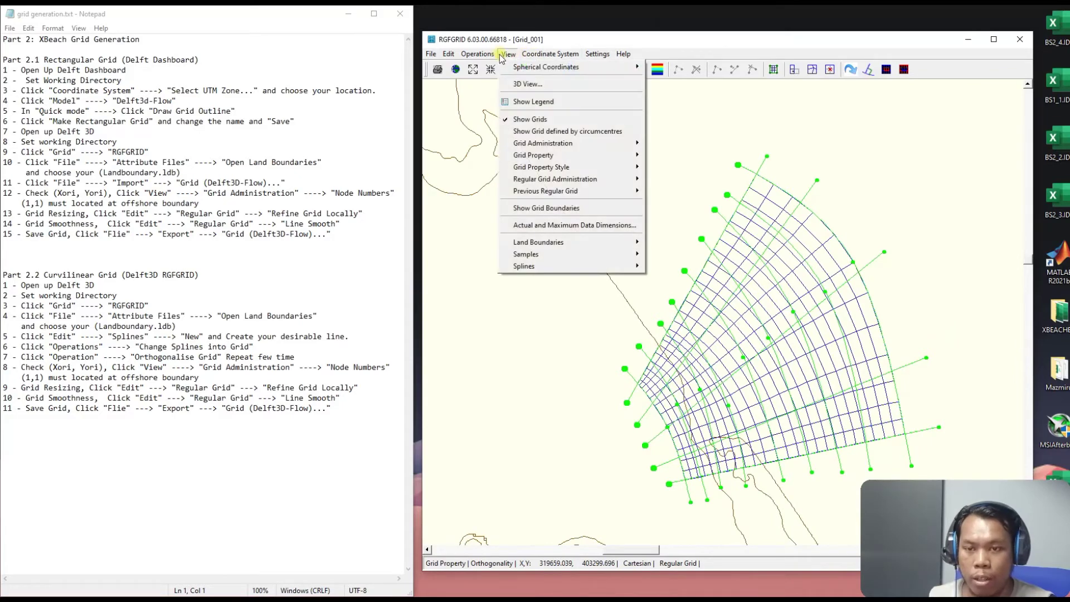
pyautogui.moveTo(585, 266)
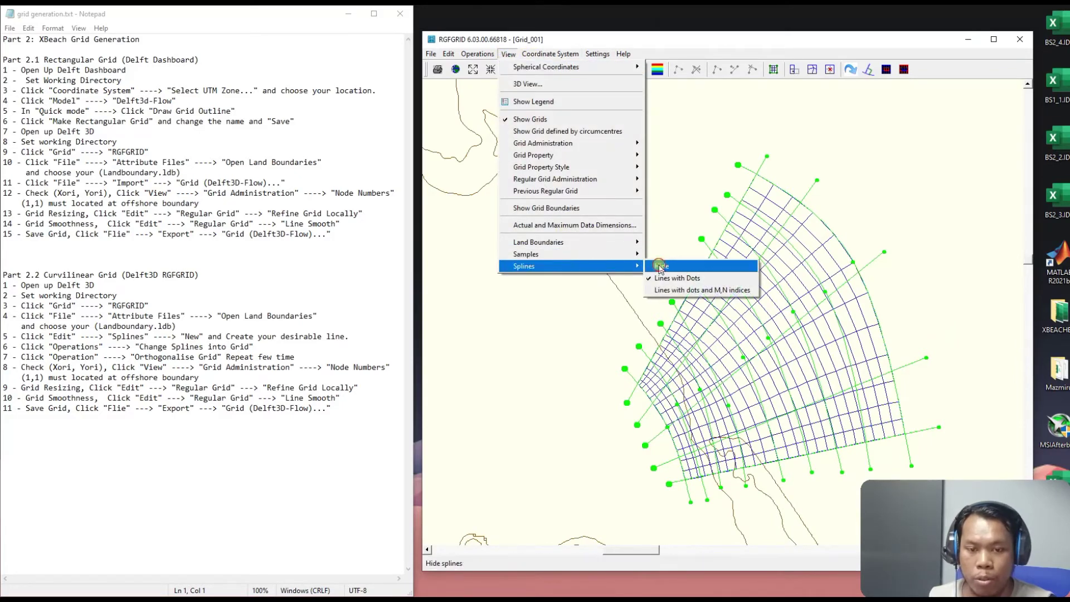
pyautogui.click(659, 266)
pyautogui.scroll(-2, 685, 290)
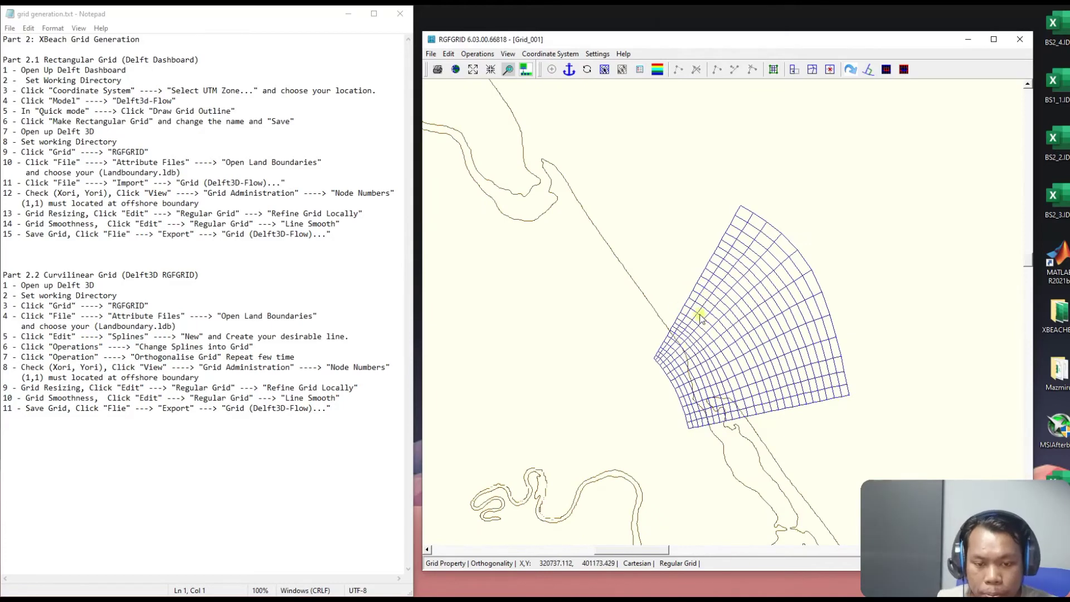
pyautogui.scroll(3, 725, 340)
pyautogui.scroll(-3, 742, 335)
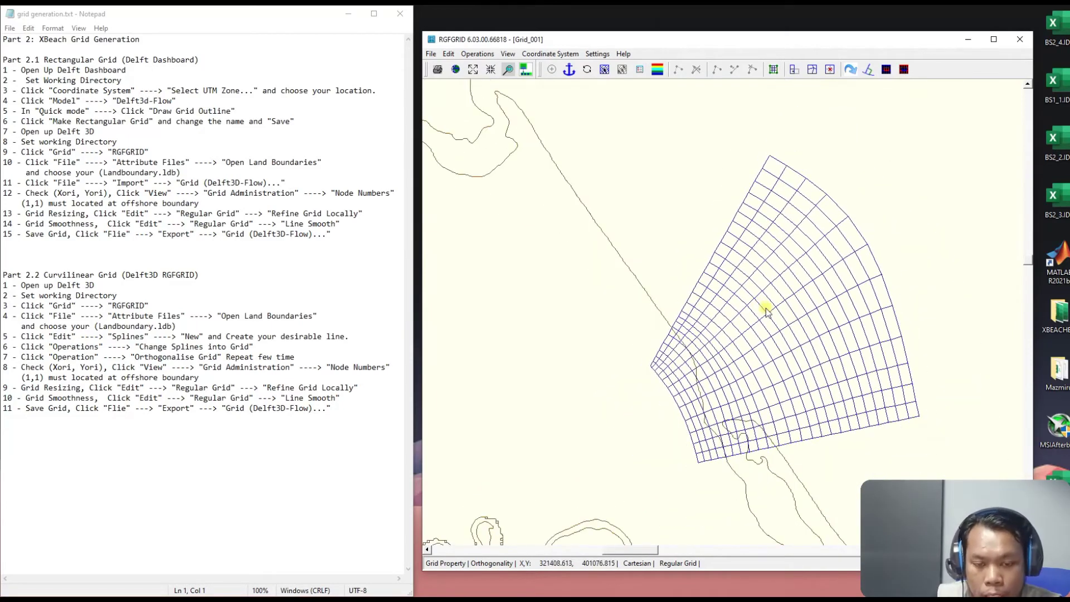
pyautogui.scroll(1, 687, 269)
pyautogui.scroll(-1, 687, 269)
pyautogui.scroll(1, 676, 280)
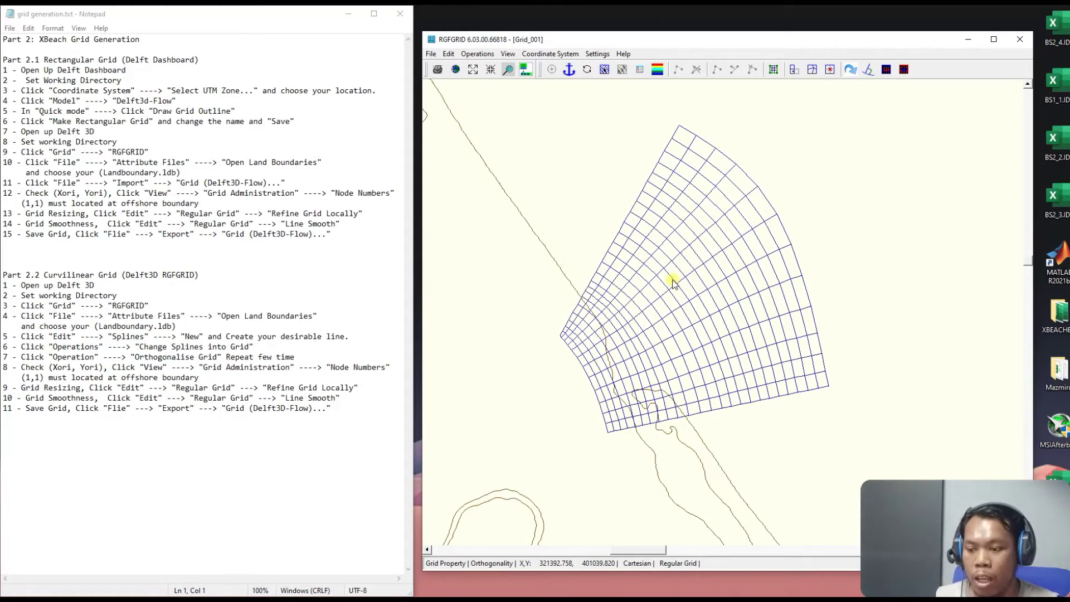
# - Label grid nodes with indices (1,1) to (25,13) and zoom to locate node (1,1)
pyautogui.click(504, 54)
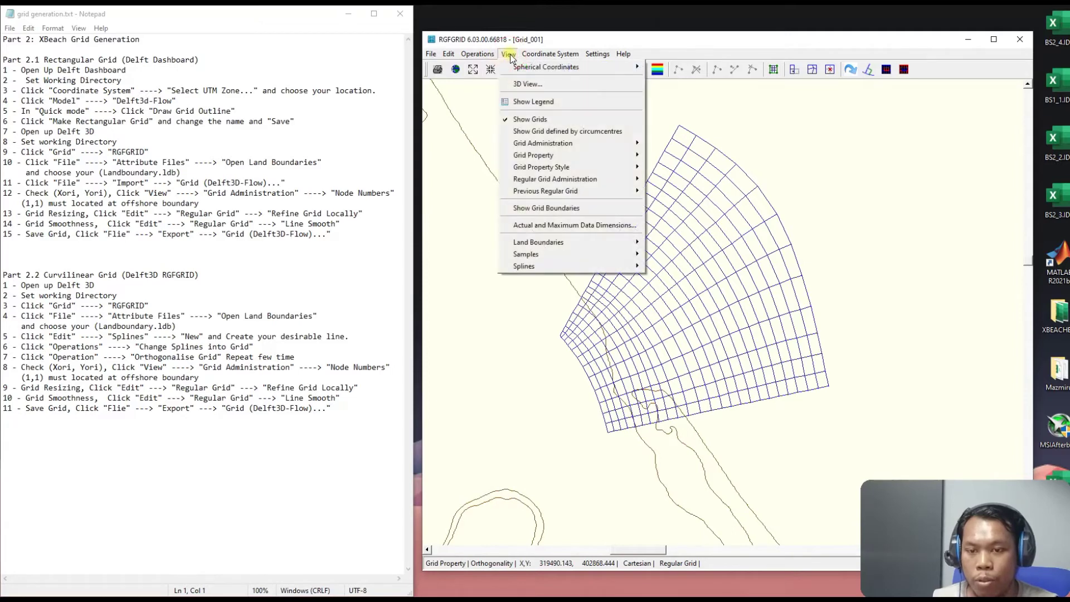
pyautogui.moveTo(606, 145)
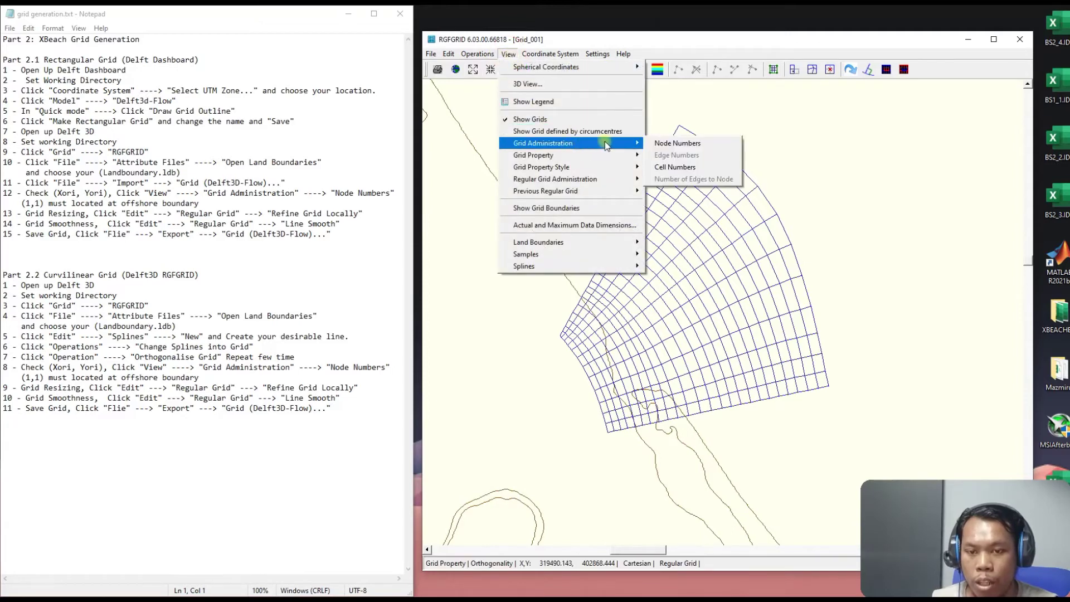
pyautogui.click(669, 143)
pyautogui.scroll(2, 607, 443)
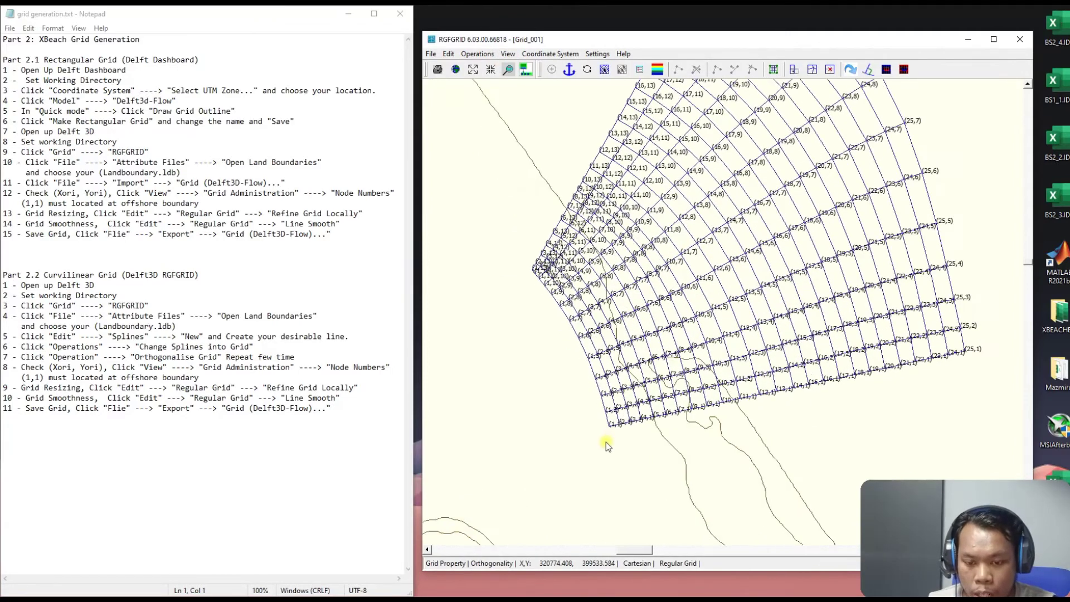
pyautogui.scroll(2, 606, 442)
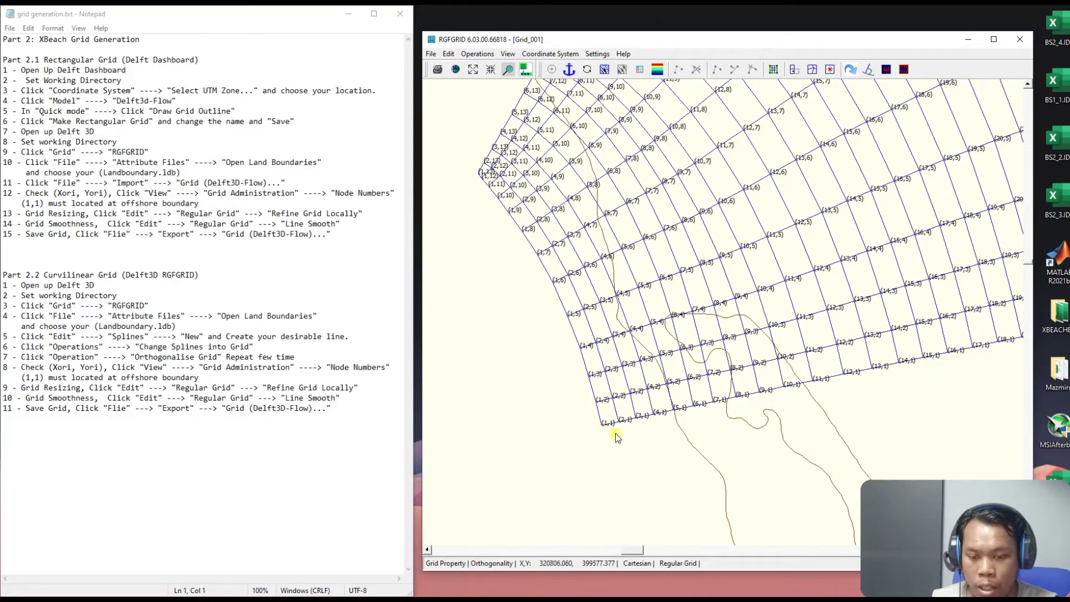
pyautogui.scroll(-3, 610, 429)
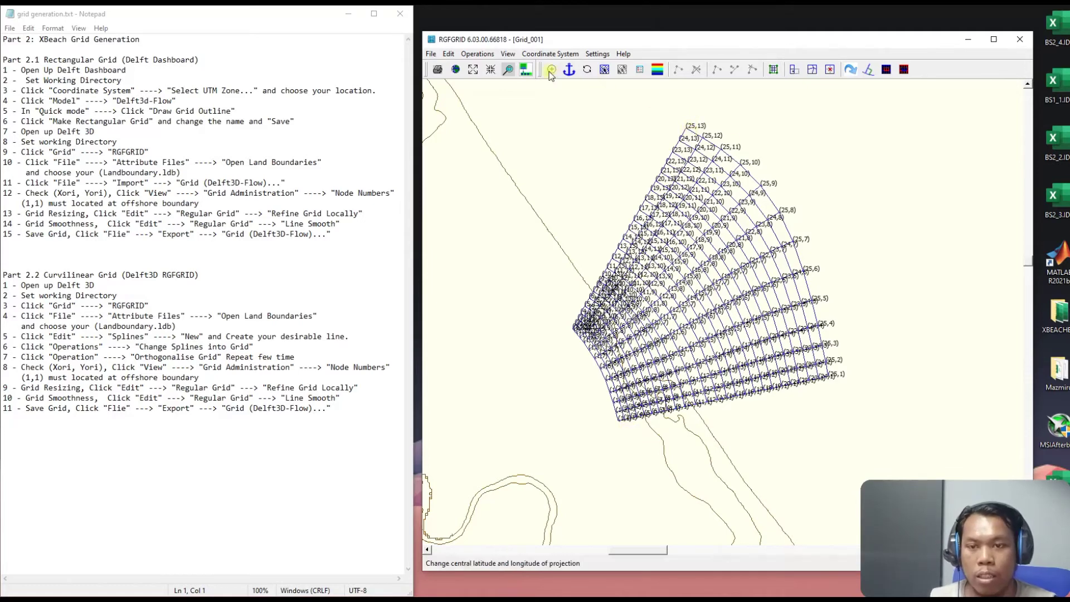
# - Rotate the grid administration twice so node (1,1) sits at the outer top corner
pyautogui.click(470, 28)
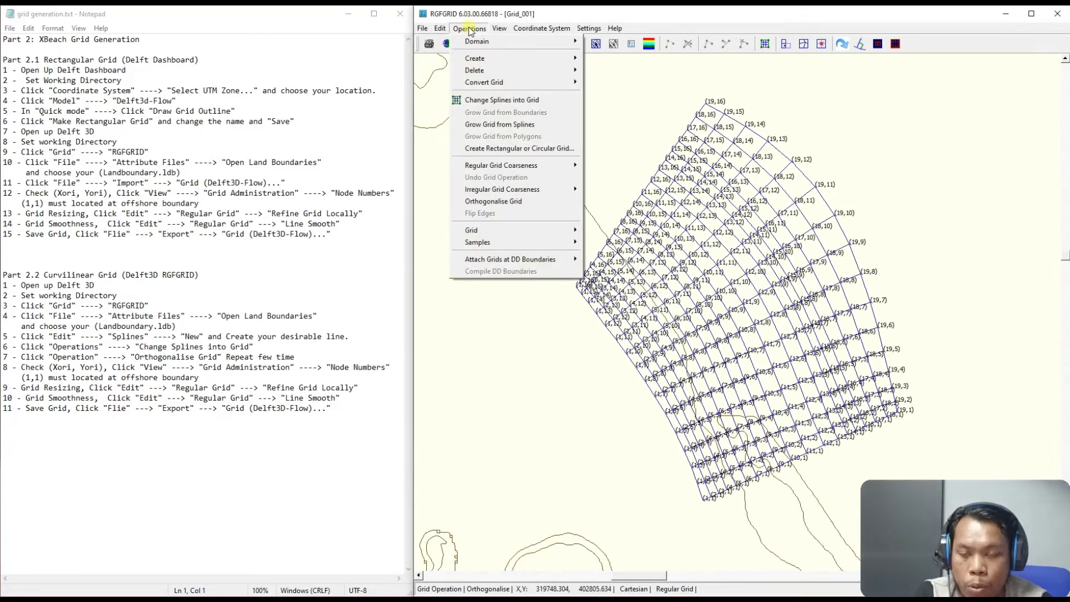
pyautogui.moveTo(529, 231)
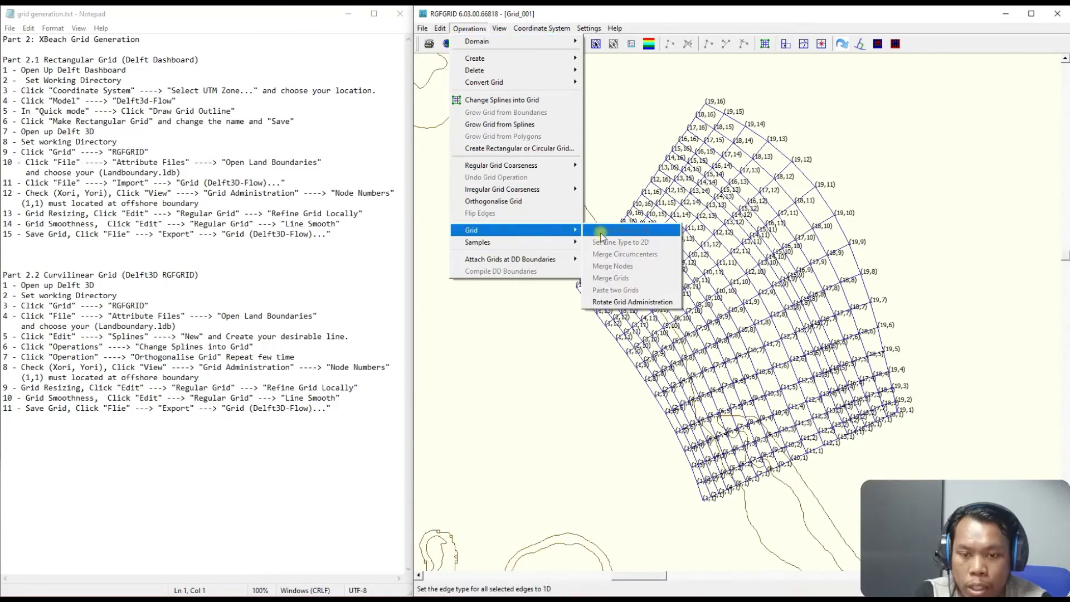
pyautogui.click(621, 304)
pyautogui.click(462, 29)
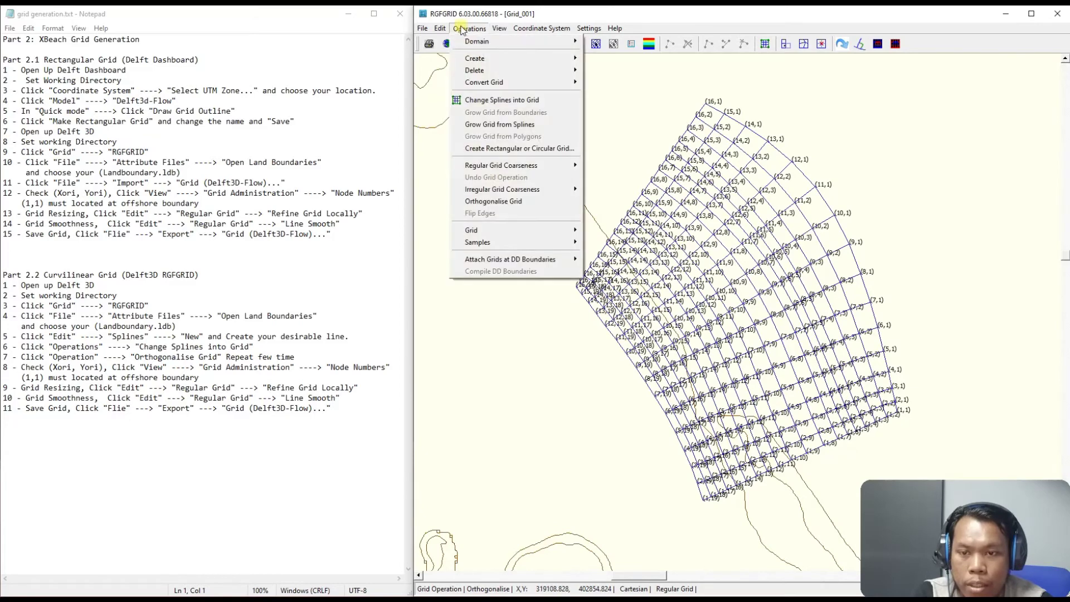
pyautogui.moveTo(557, 232)
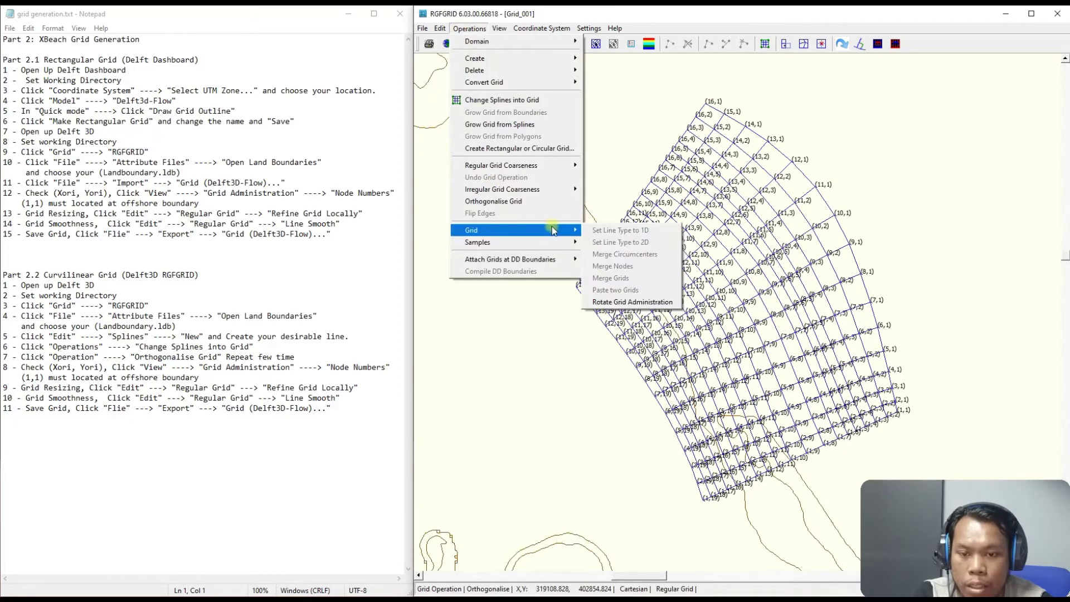
pyautogui.click(620, 302)
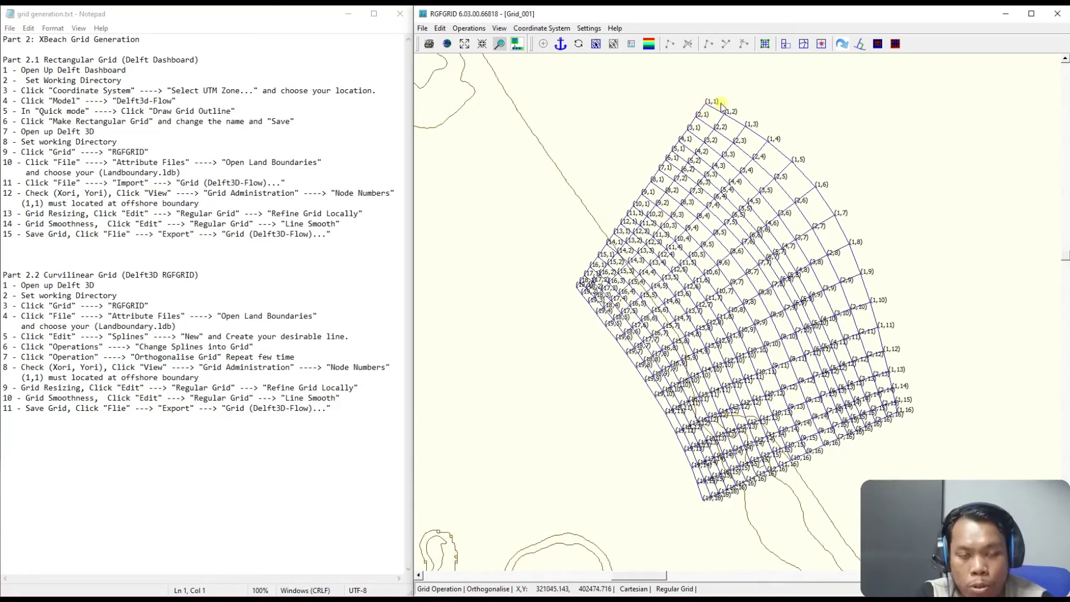
# - Turn off the node number labels
pyautogui.click(500, 28)
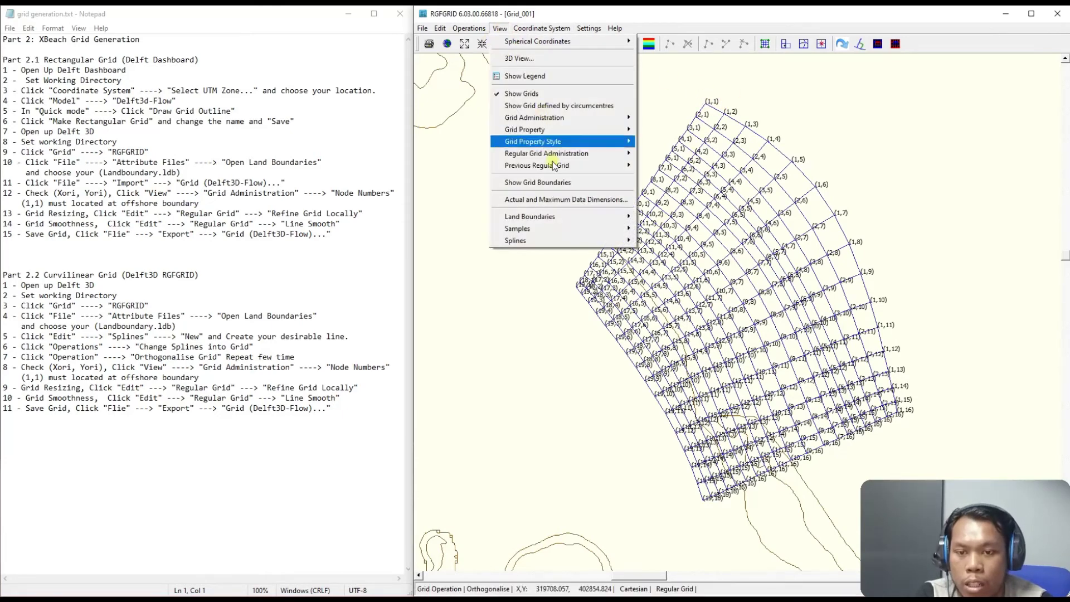
pyautogui.moveTo(628, 167)
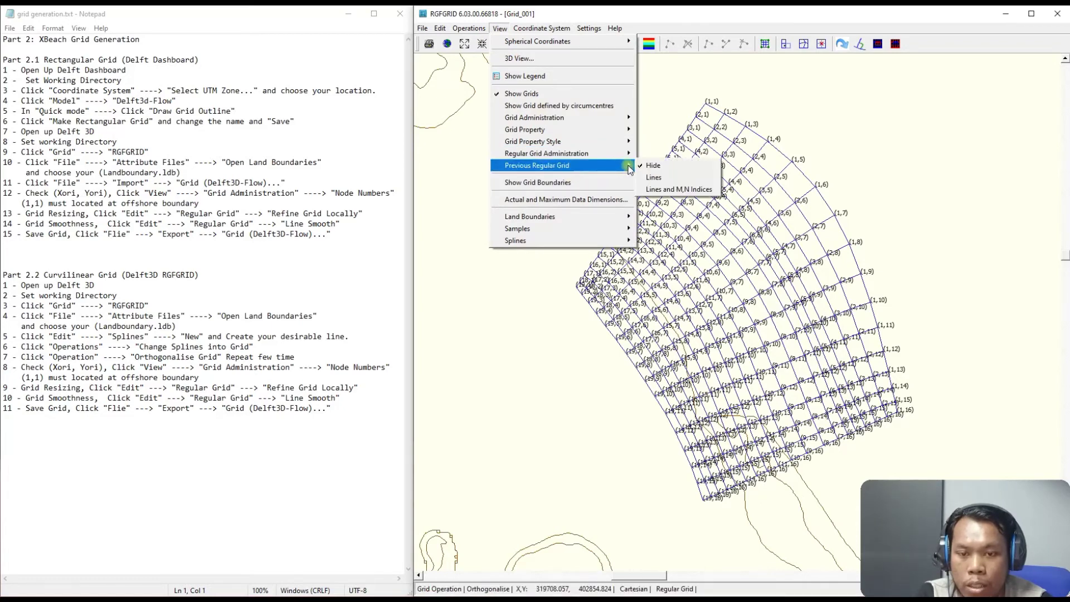
pyautogui.moveTo(611, 117)
pyautogui.click(659, 117)
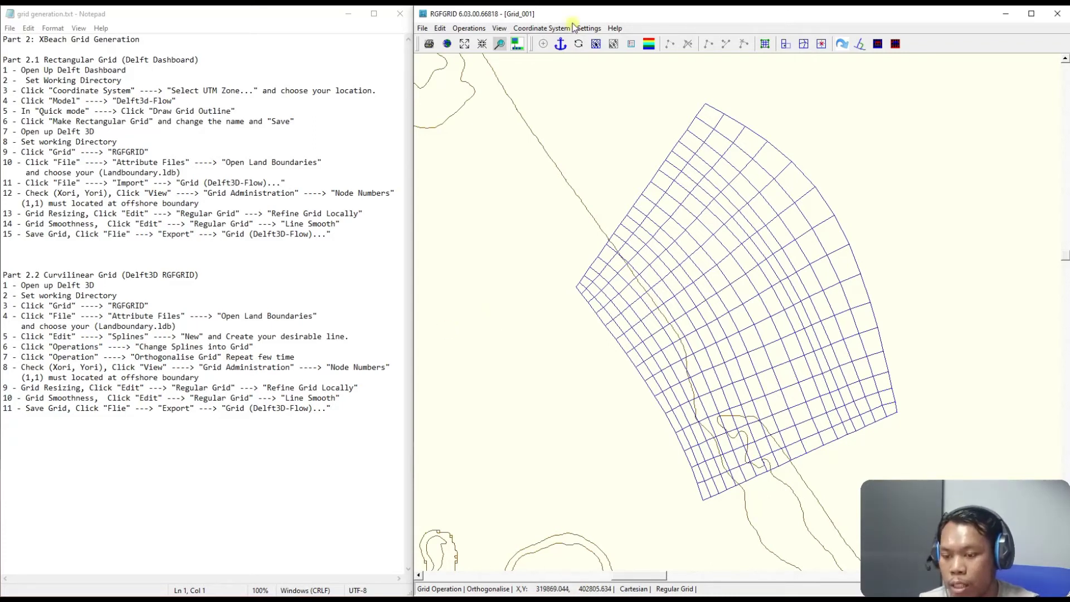
# - Activate Refine Grid Locally and check General Parameters: M/N refinement factors 3, 20 smoothing iterations
pyautogui.click(500, 28)
pyautogui.moveTo(440, 29)
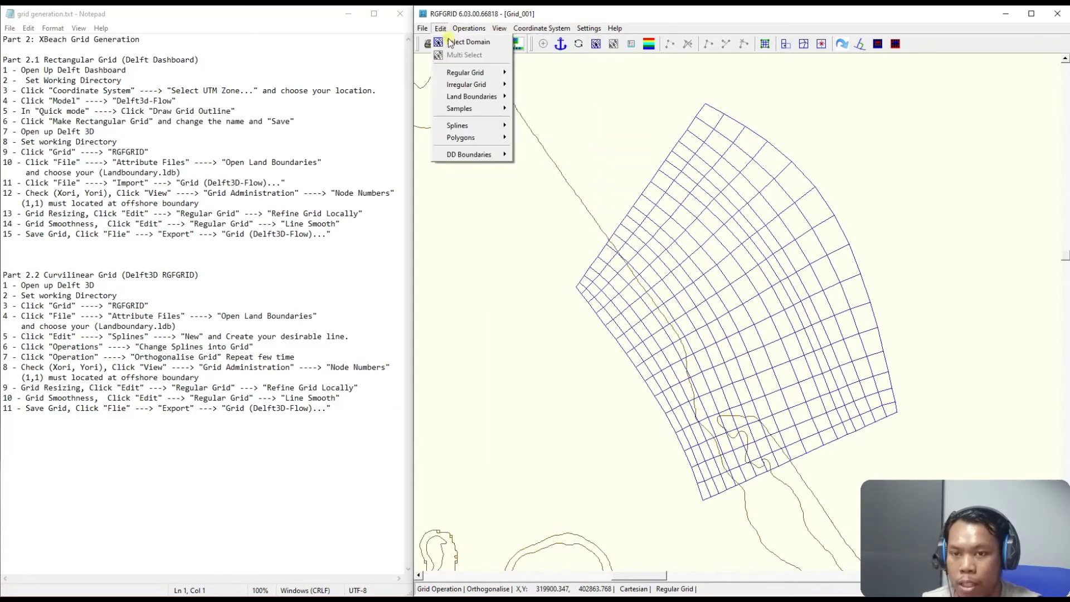
pyautogui.click(484, 76)
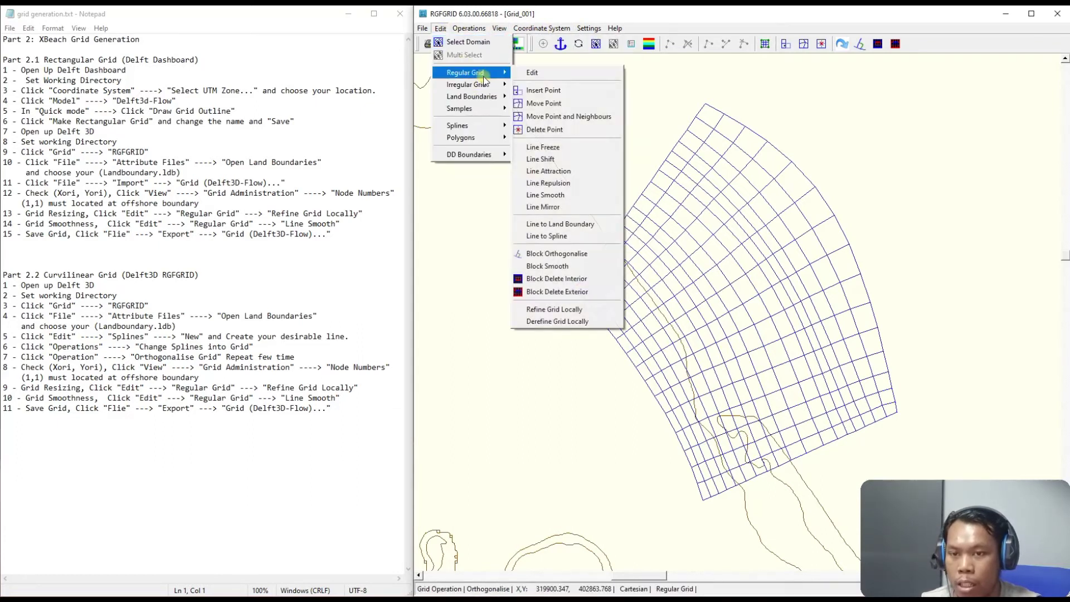
pyautogui.click(578, 311)
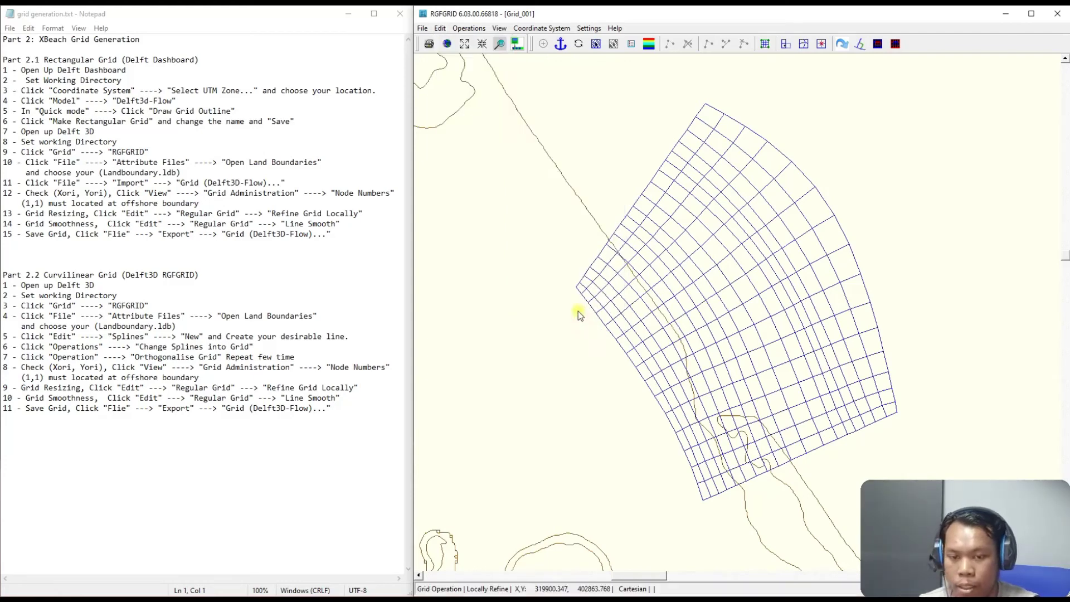
pyautogui.scroll(2, 666, 159)
pyautogui.click(589, 28)
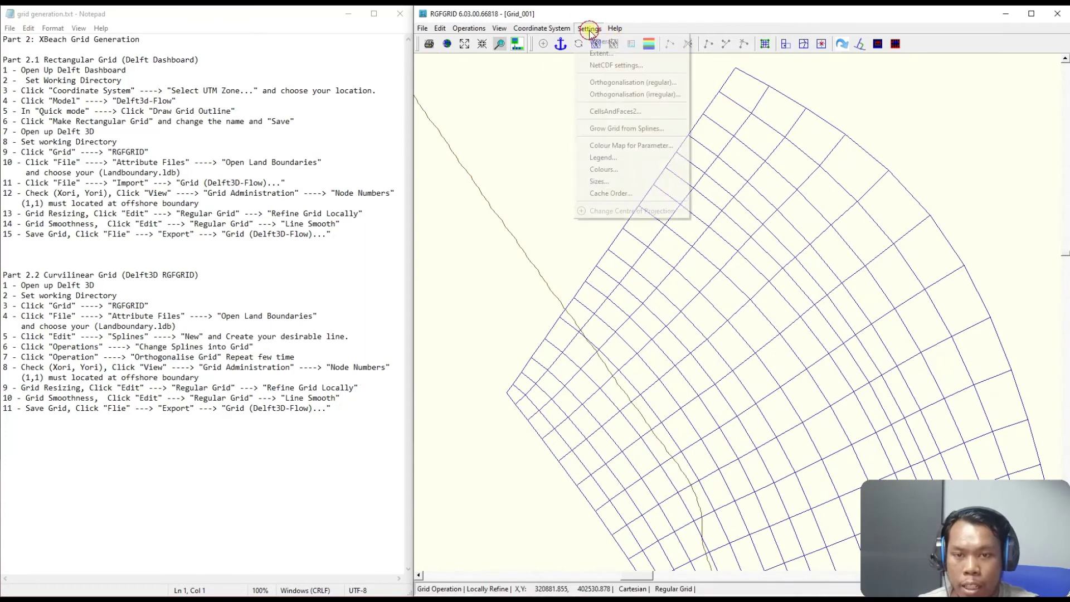
pyautogui.click(627, 45)
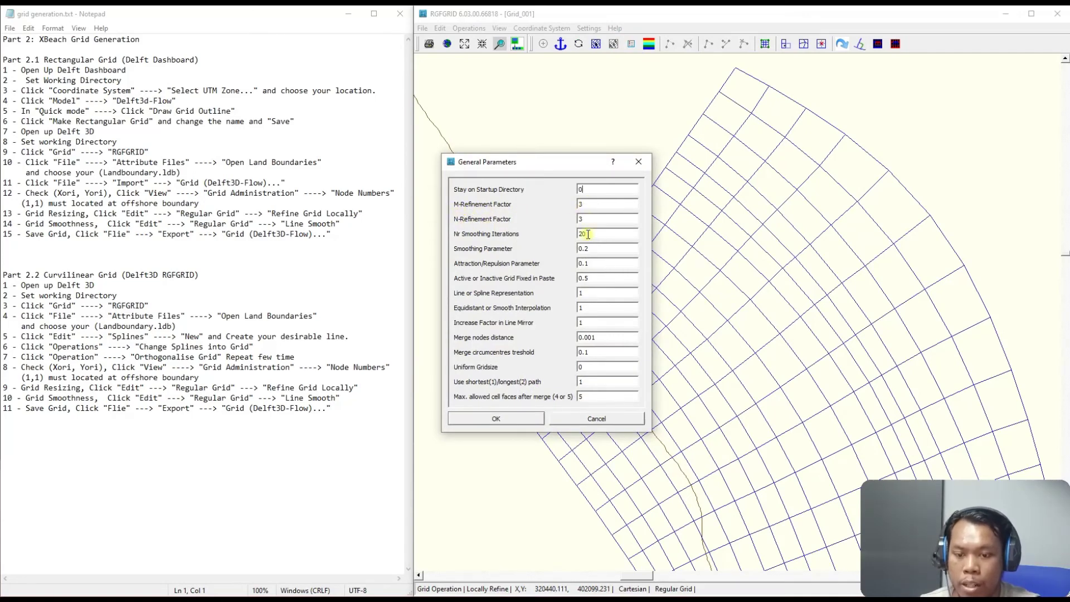
# - Accept the refinement factors and refine the cells between two picked edge nodes
pyautogui.click(526, 420)
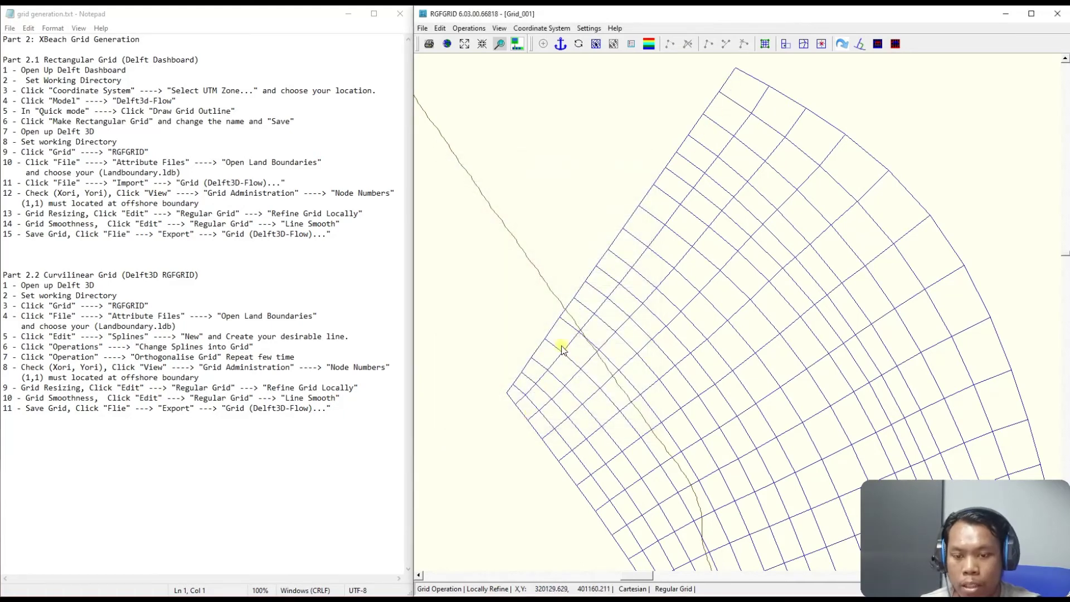
pyautogui.click(573, 297)
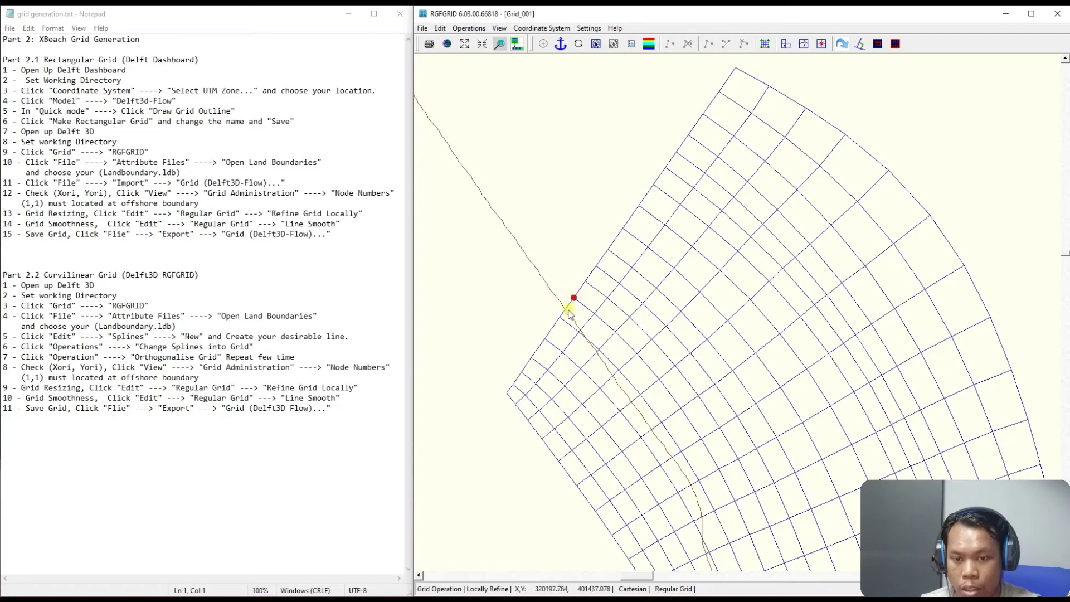
pyautogui.click(531, 358)
pyautogui.scroll(3, 588, 352)
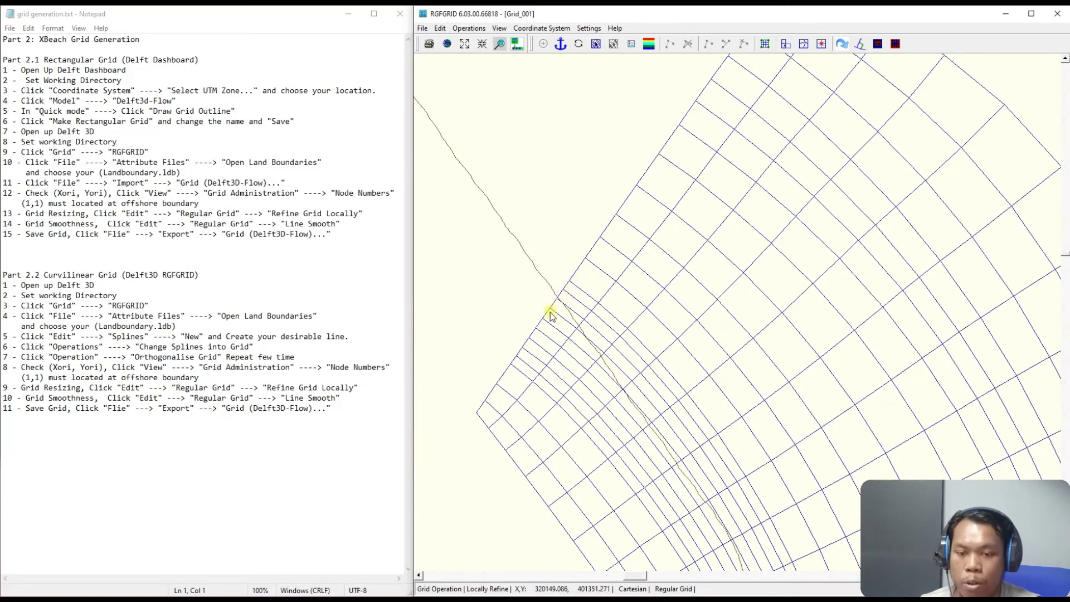
pyautogui.scroll(-3, 574, 335)
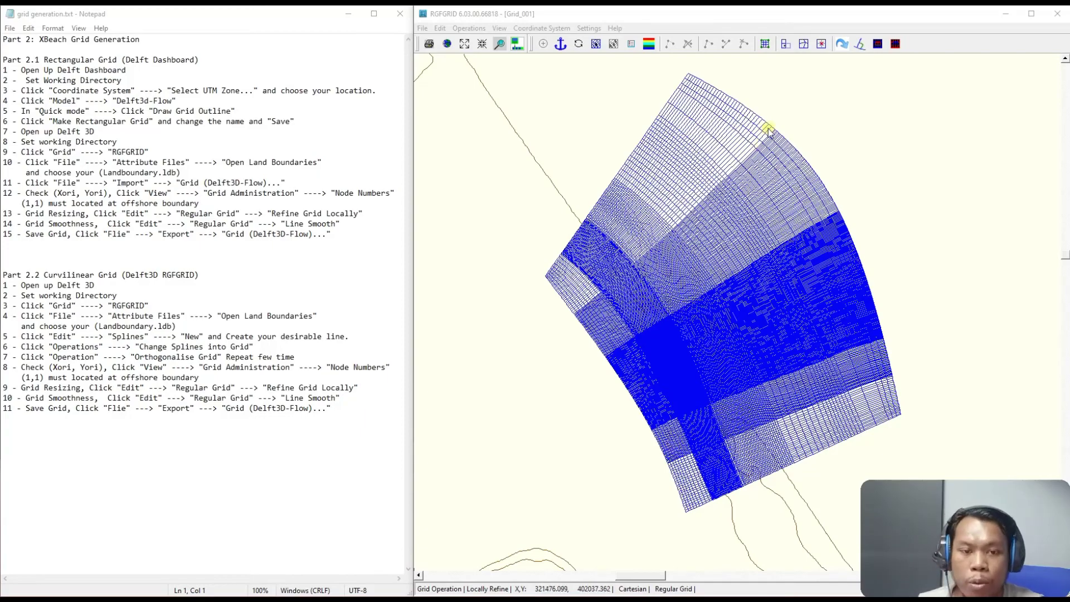
pyautogui.scroll(2, 776, 133)
pyautogui.scroll(2, 775, 134)
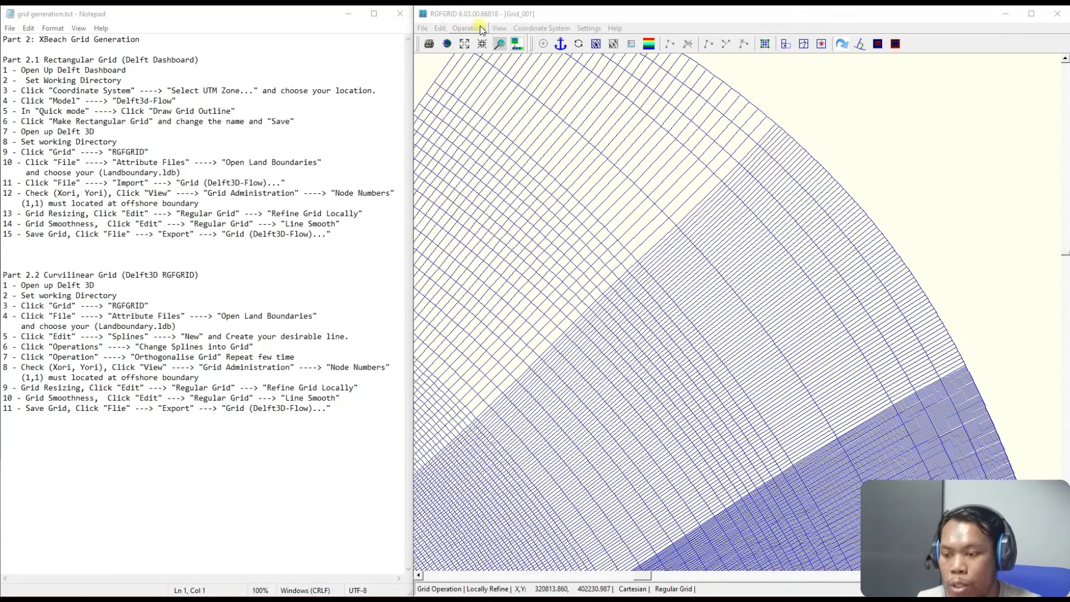
# - Switch to Line Smooth and smooth the outer arc edge from top to right corner
pyautogui.click(441, 29)
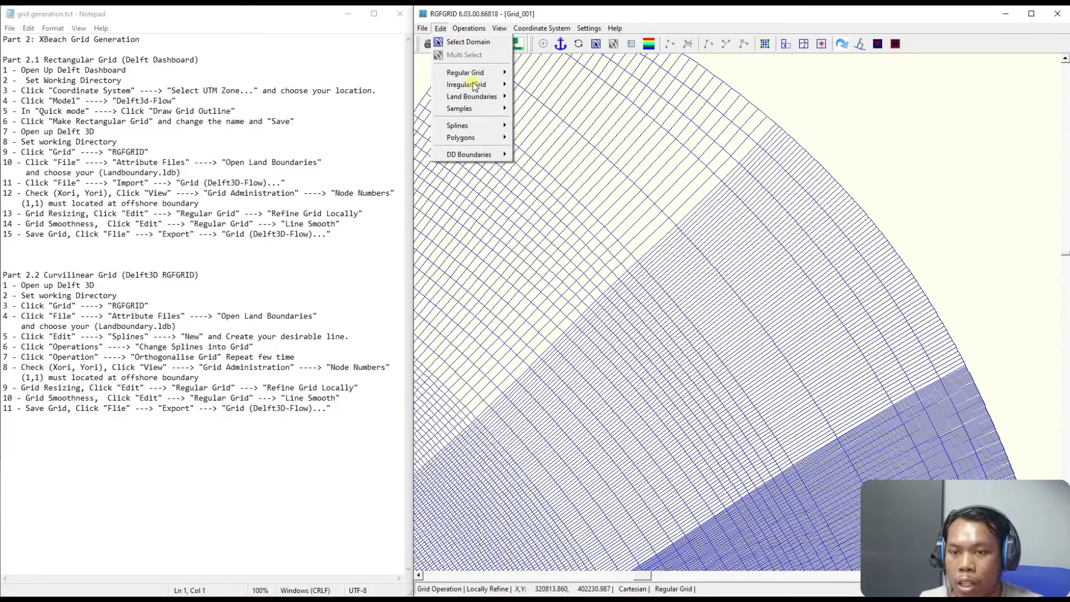
pyautogui.moveTo(482, 75)
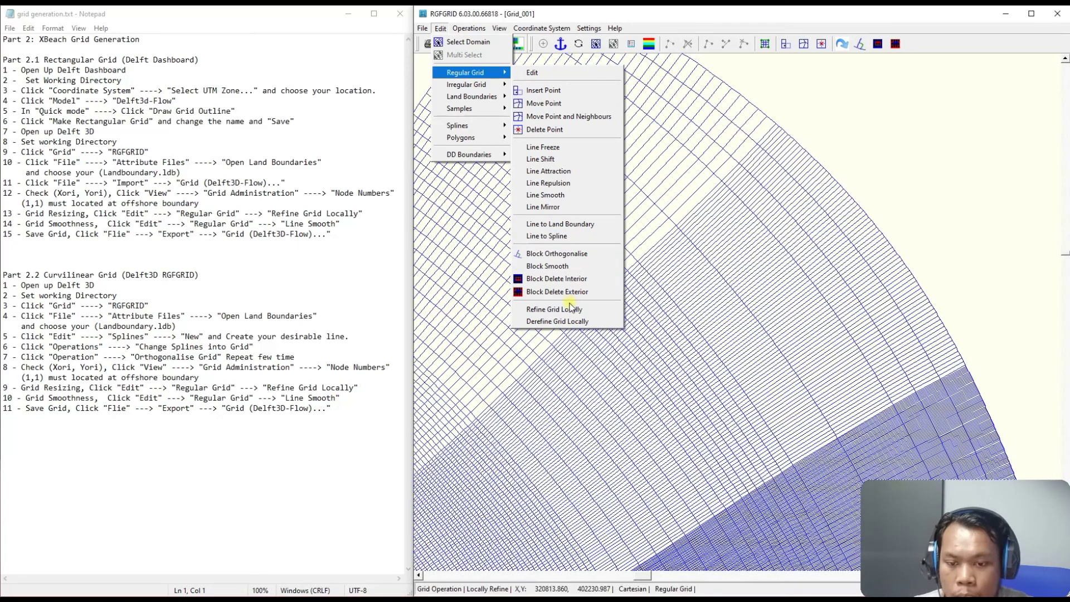
pyautogui.click(561, 196)
pyautogui.scroll(-5, 637, 218)
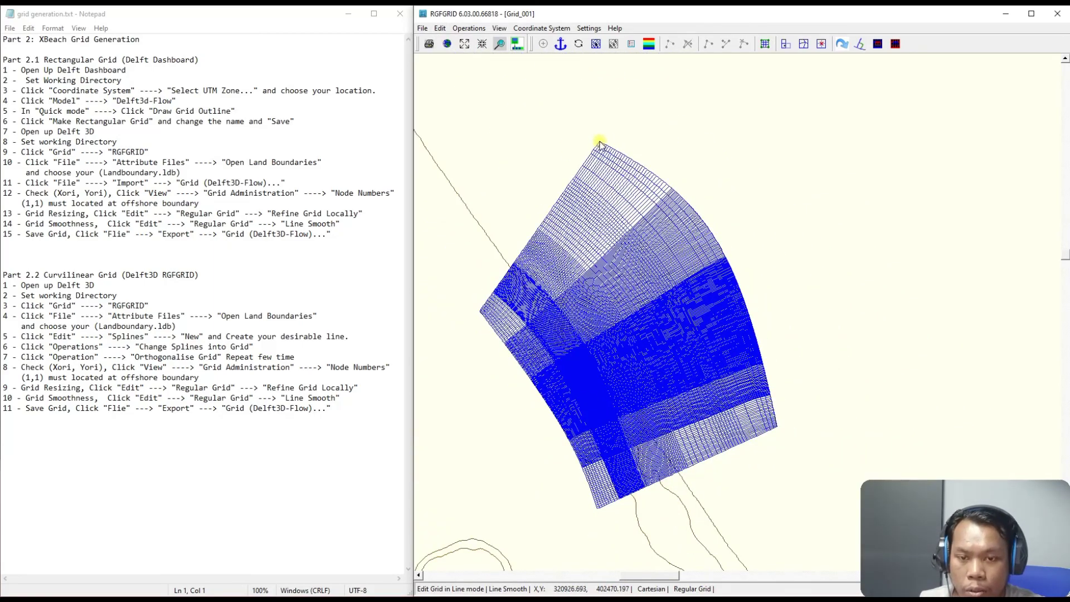
pyautogui.click(599, 143)
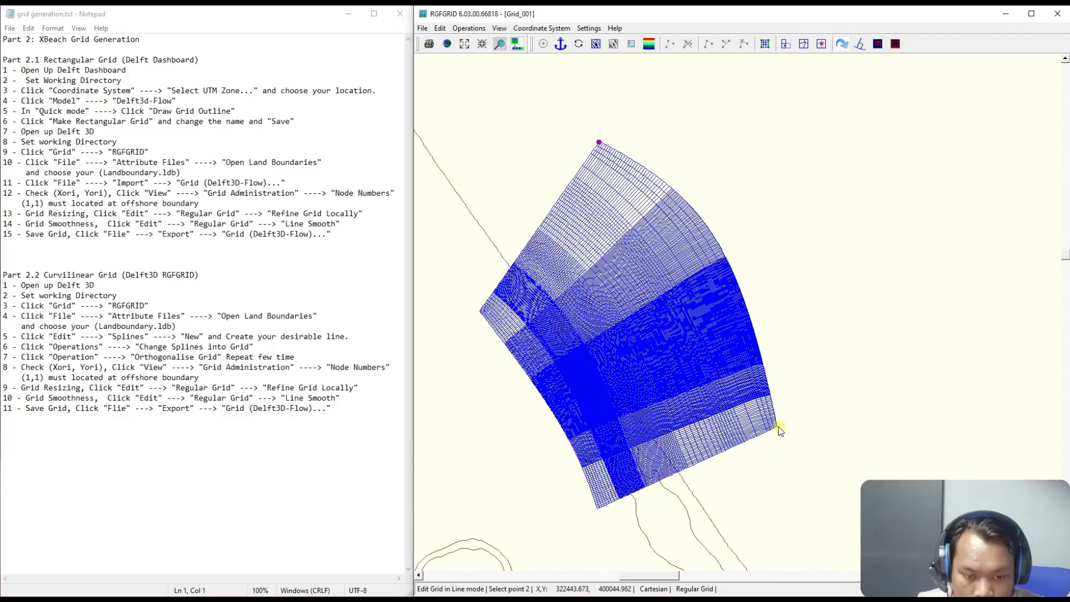
pyautogui.scroll(4, 778, 429)
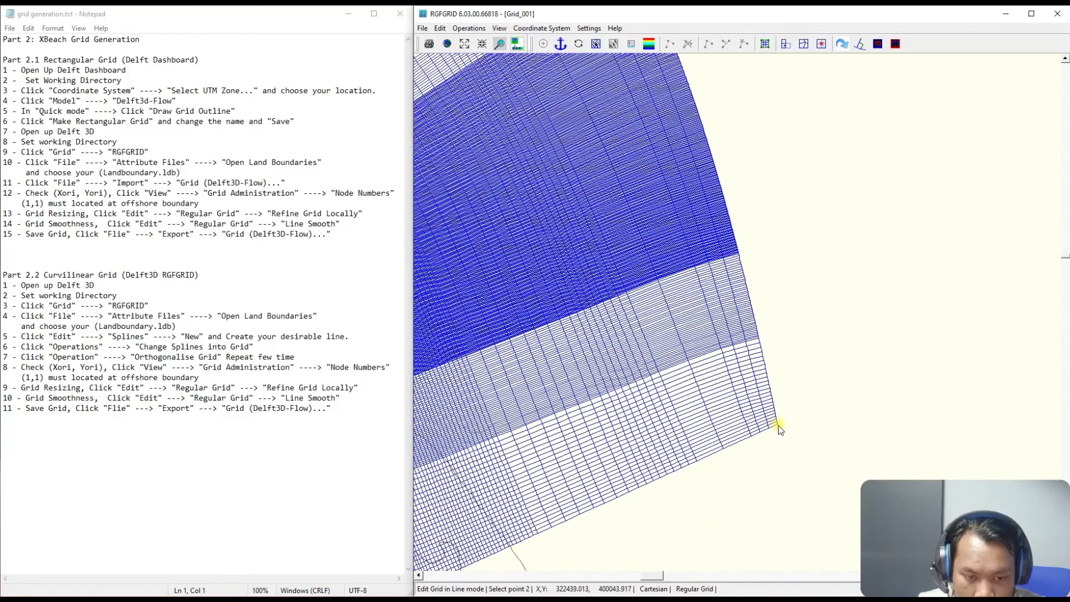
pyautogui.click(779, 427)
pyautogui.scroll(-4, 804, 357)
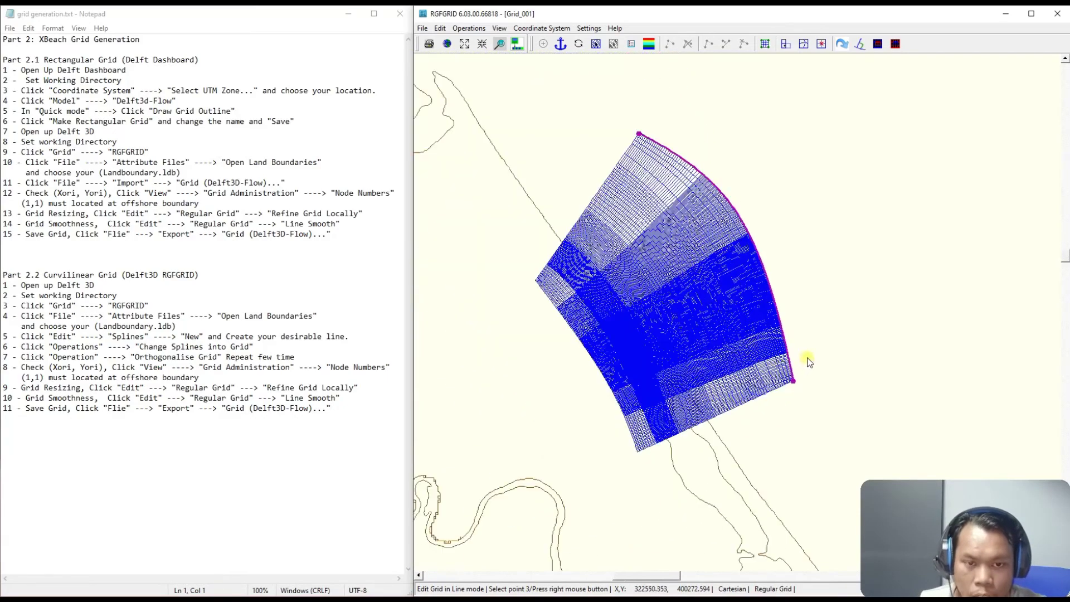
pyautogui.rightClick(836, 223)
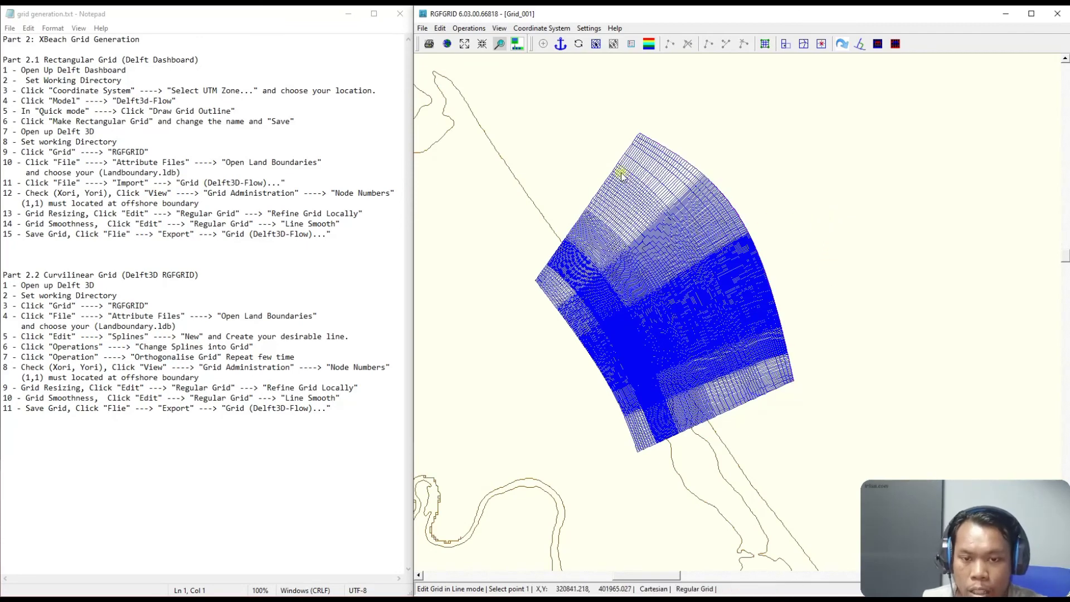
# - Smooth the grid's left edge and its bottom-left edge
pyautogui.scroll(2, 647, 167)
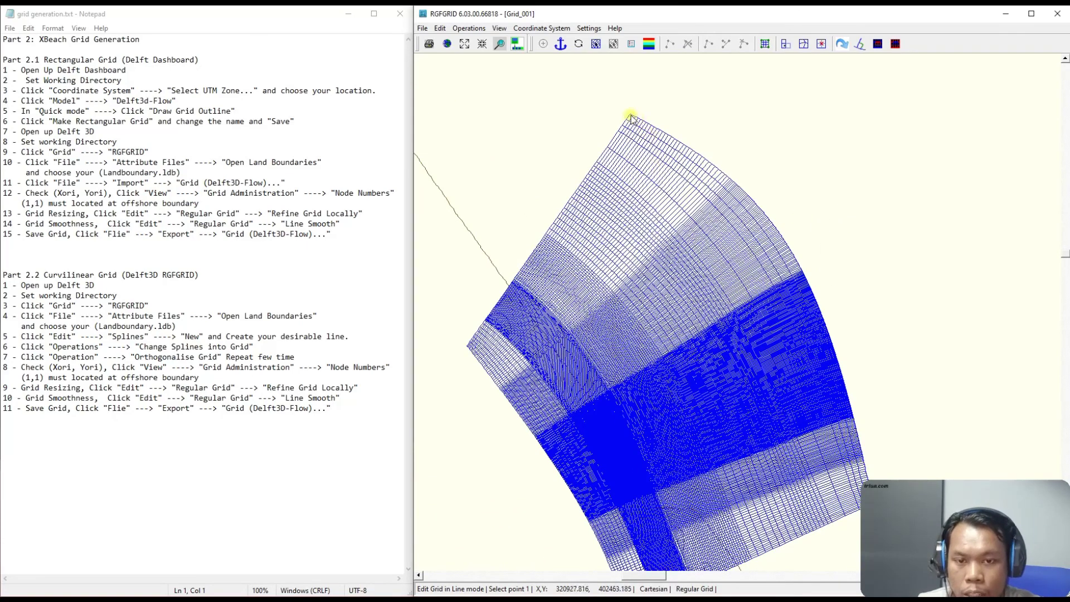
pyautogui.click(631, 115)
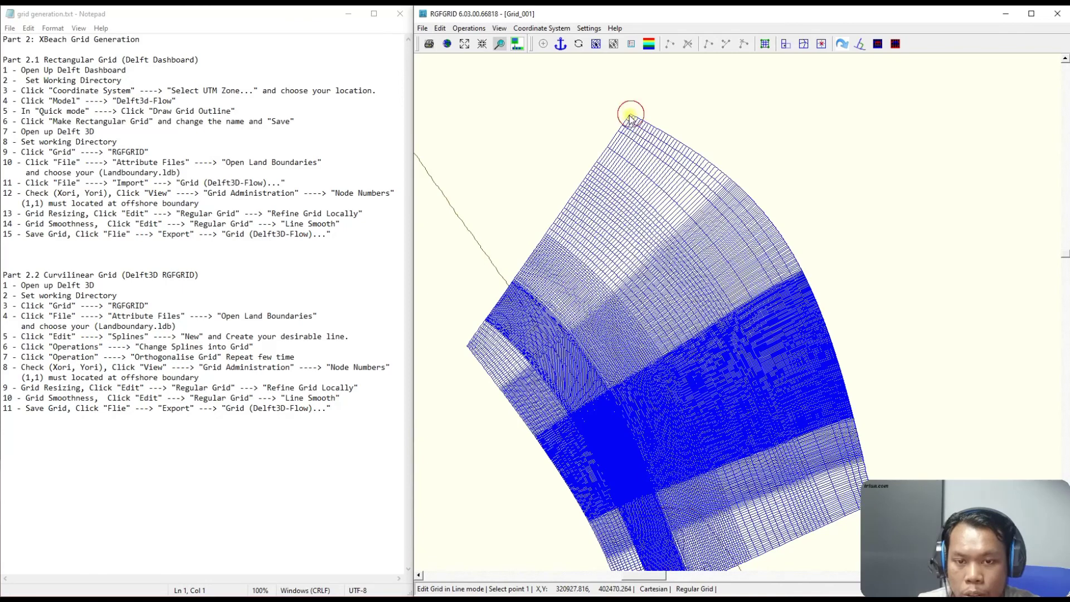
pyautogui.click(467, 346)
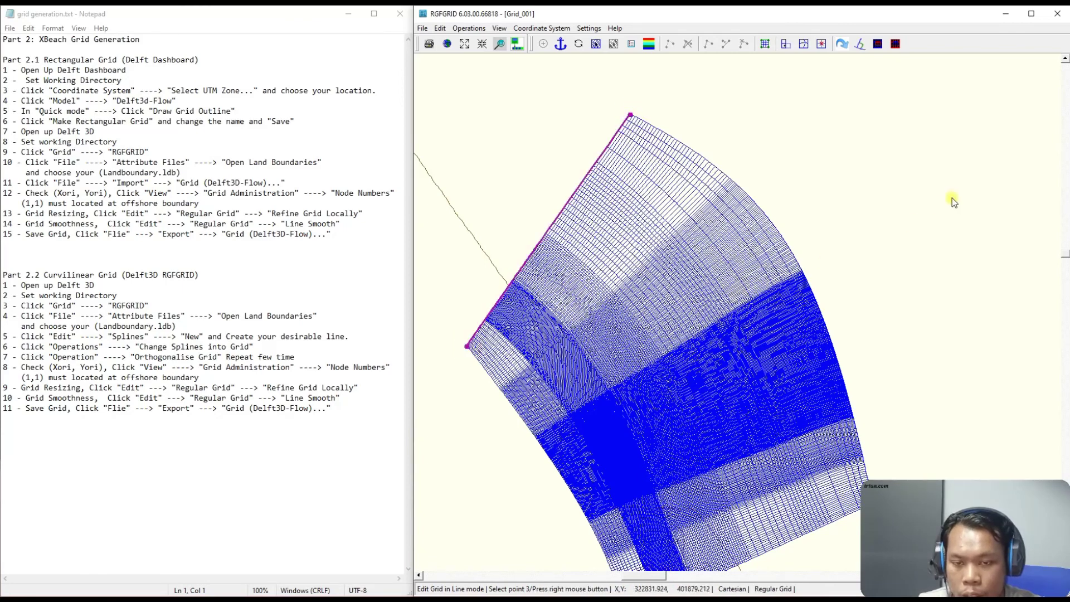
pyautogui.rightClick(892, 181)
pyautogui.click(468, 344)
pyautogui.scroll(-5, 583, 327)
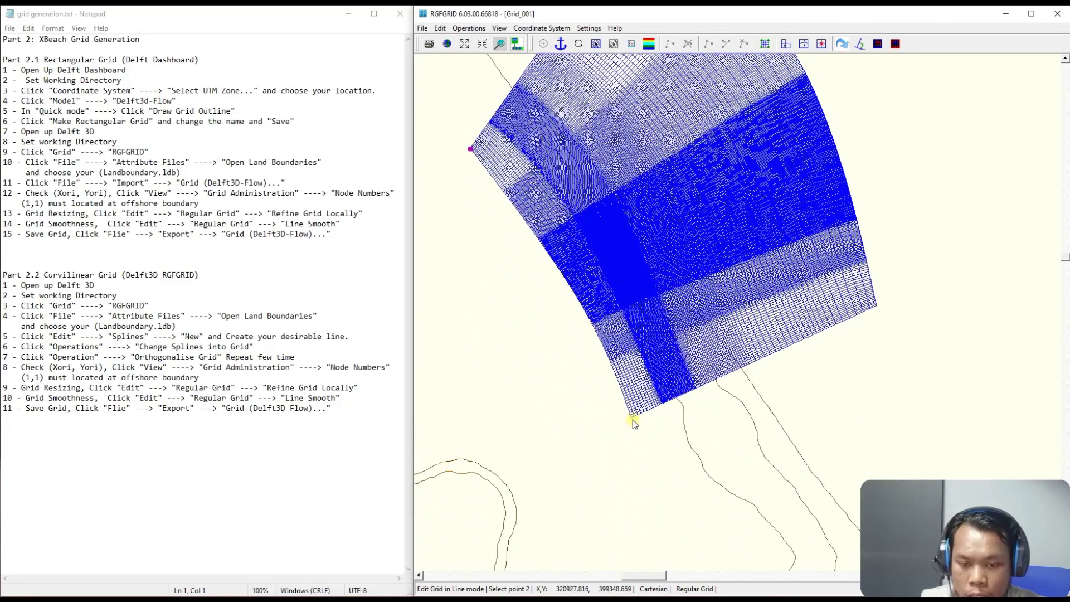
pyautogui.click(632, 418)
pyautogui.rightClick(924, 359)
# - Smooth the bottom-right edge and zoom around to review the refined, smoothed grid
pyautogui.scroll(2, 904, 317)
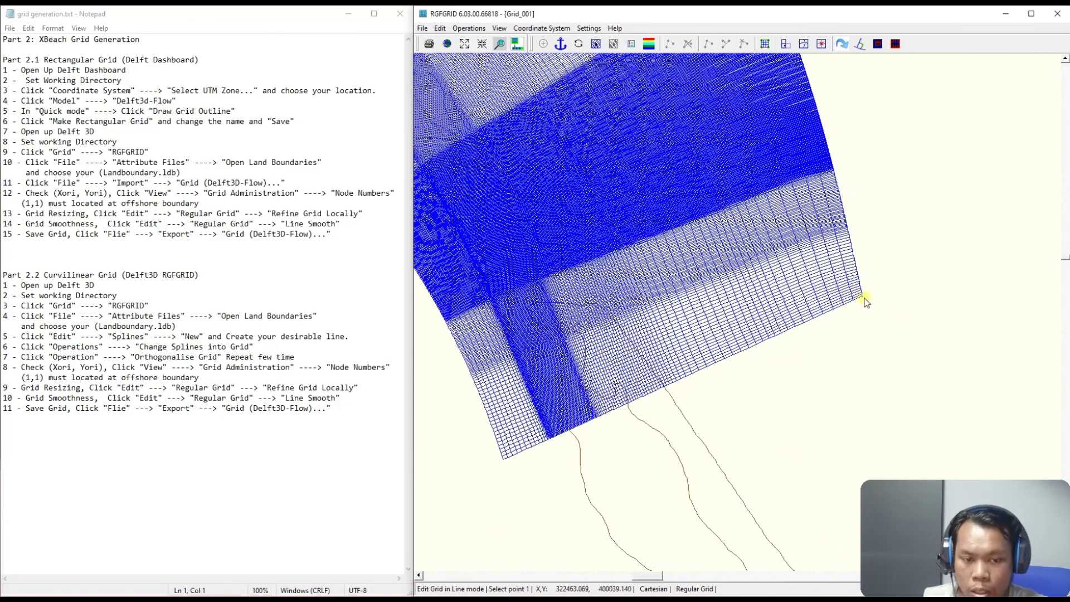
pyautogui.click(862, 296)
pyautogui.click(503, 458)
pyautogui.rightClick(844, 417)
pyautogui.scroll(-2, 844, 416)
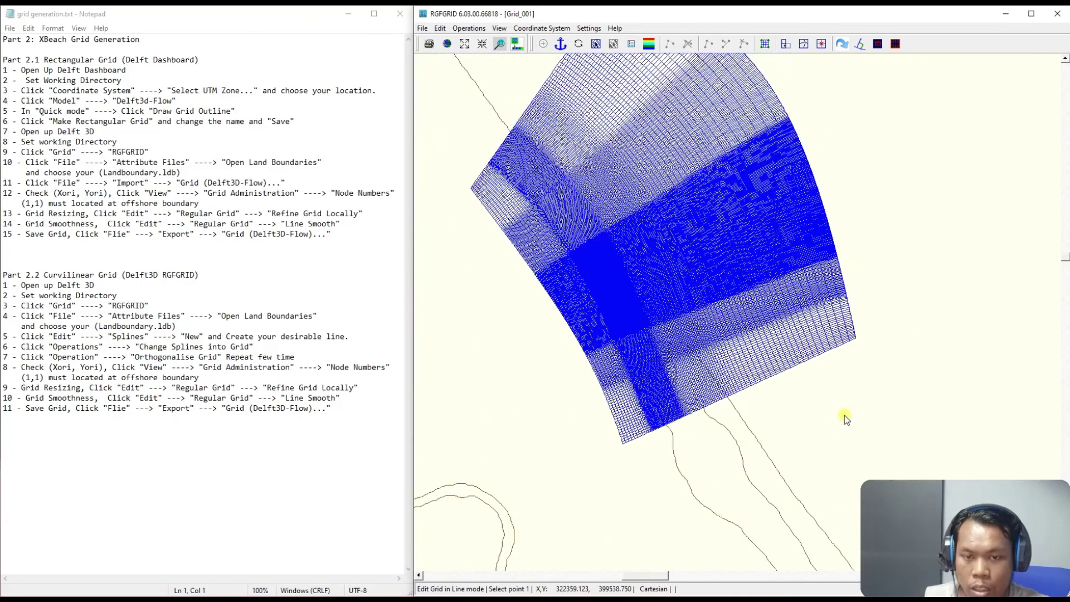
pyautogui.scroll(3, 848, 175)
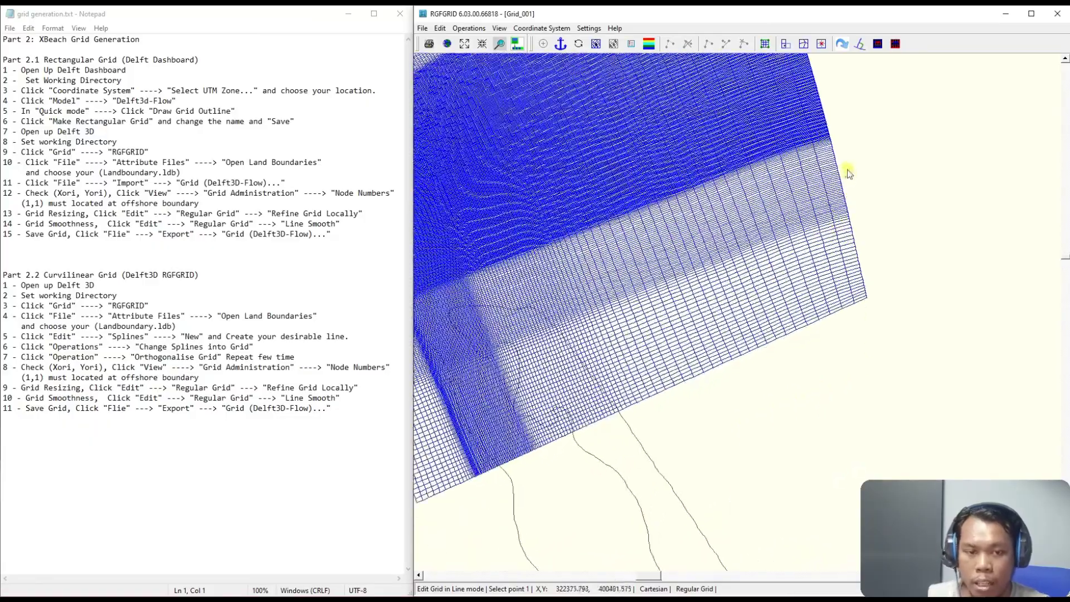
pyautogui.scroll(3, 867, 350)
pyautogui.scroll(3, 859, 352)
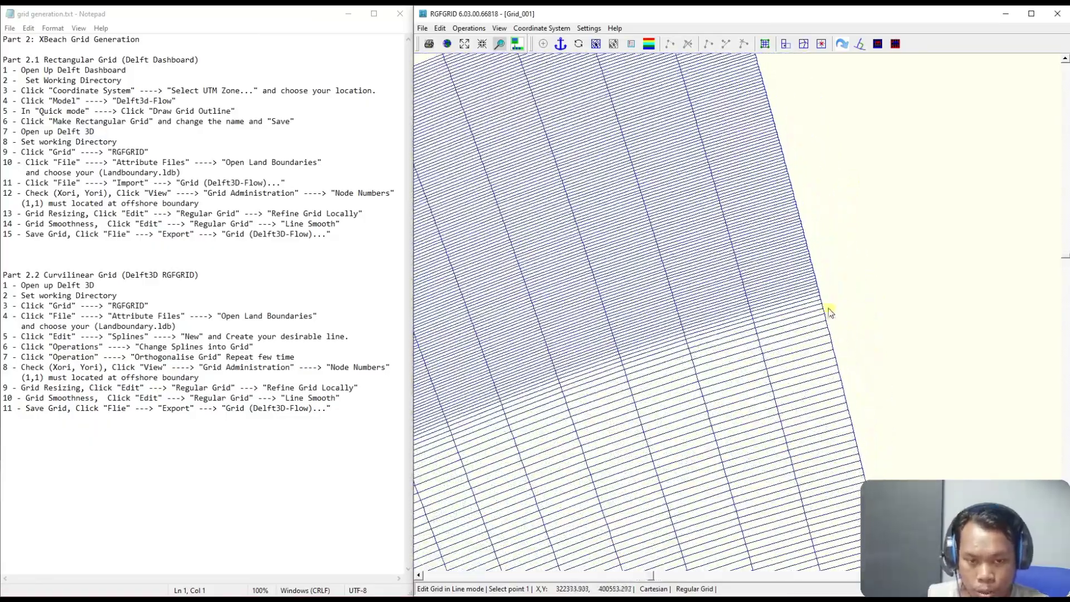
pyautogui.scroll(-1, 814, 361)
pyautogui.scroll(-5, 814, 361)
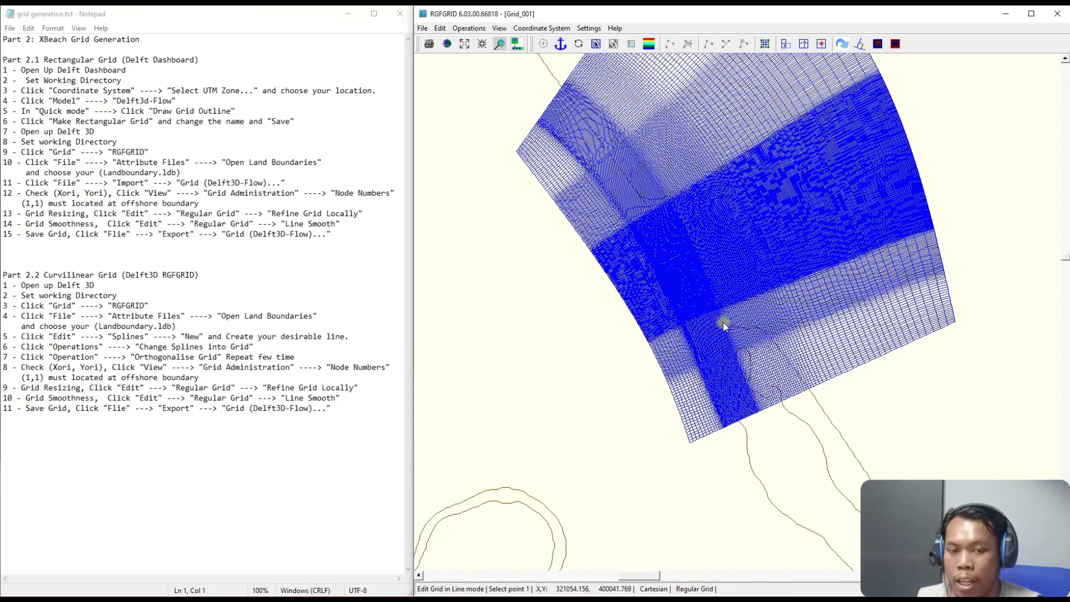
pyautogui.scroll(-3, 769, 323)
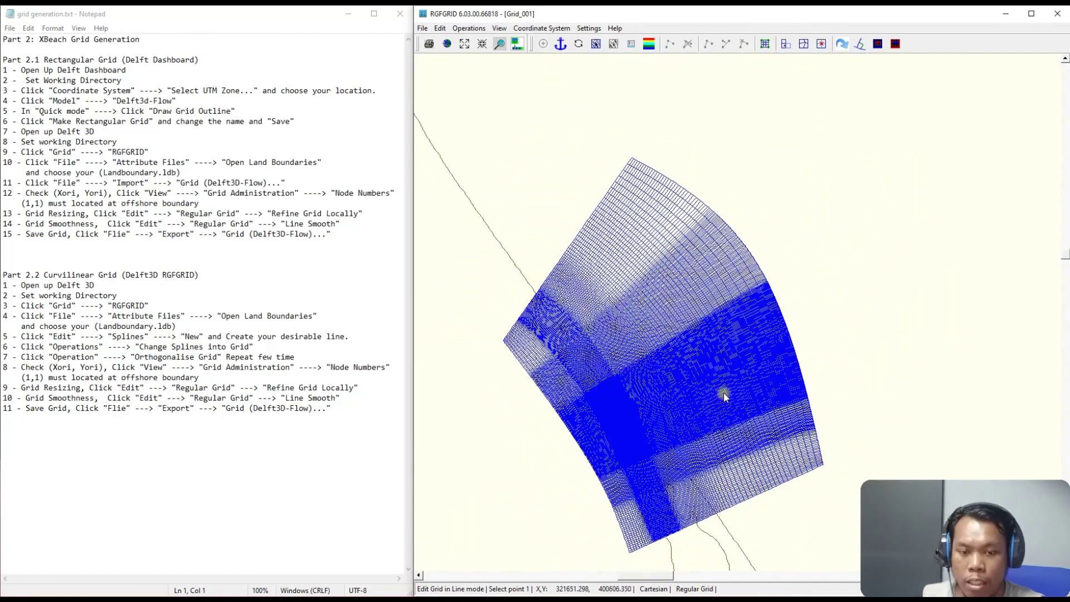
# - Open the Delft3D-FLOW grid export dialog, saving as Grid_001.grd in the Curviliner Grid folder
pyautogui.click(424, 28)
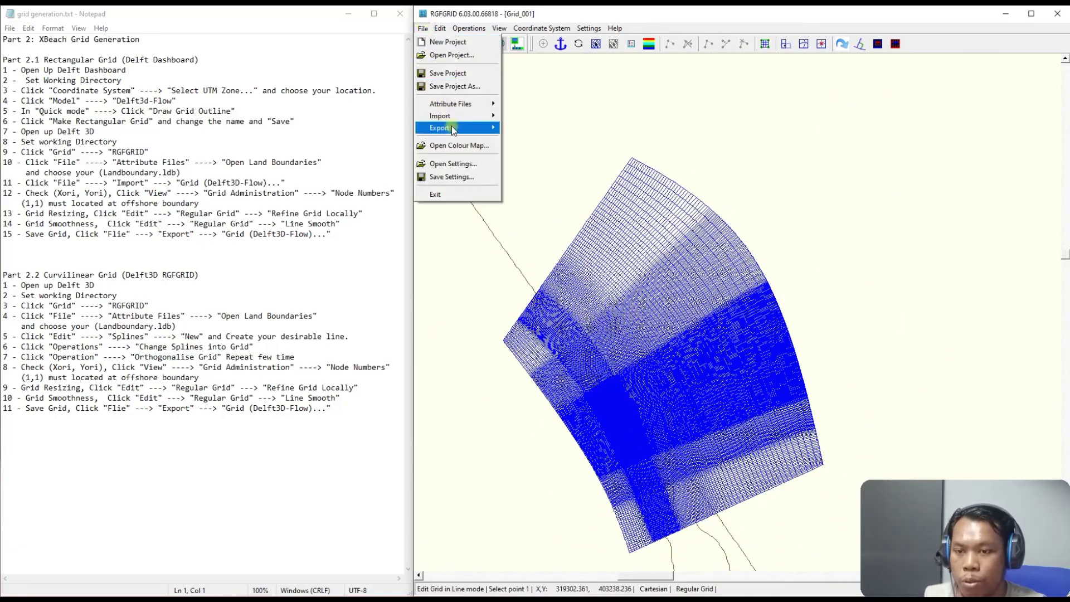
pyautogui.moveTo(457, 127)
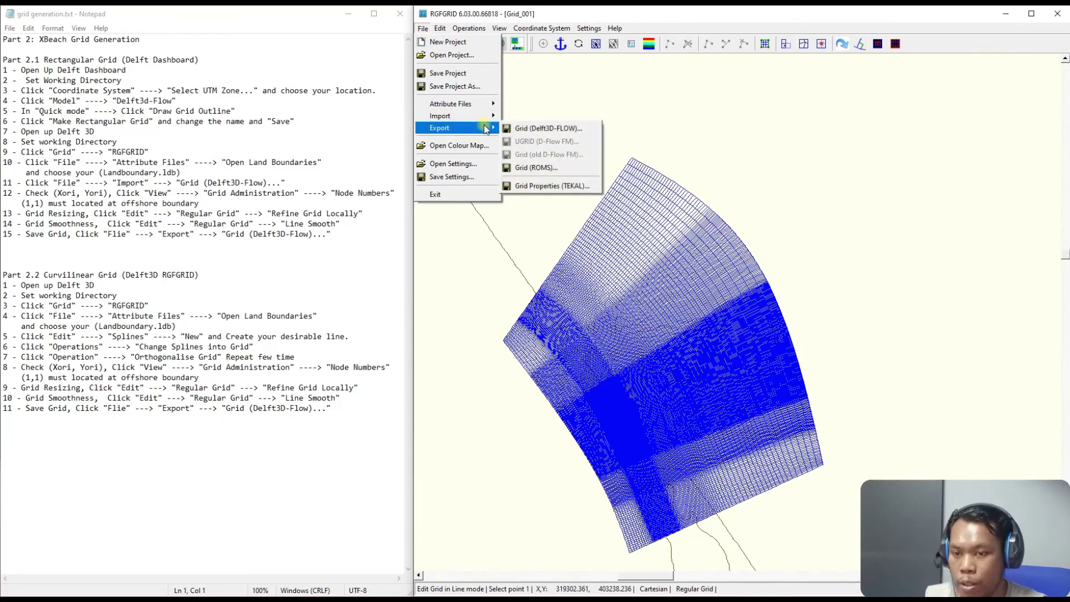
pyautogui.click(516, 130)
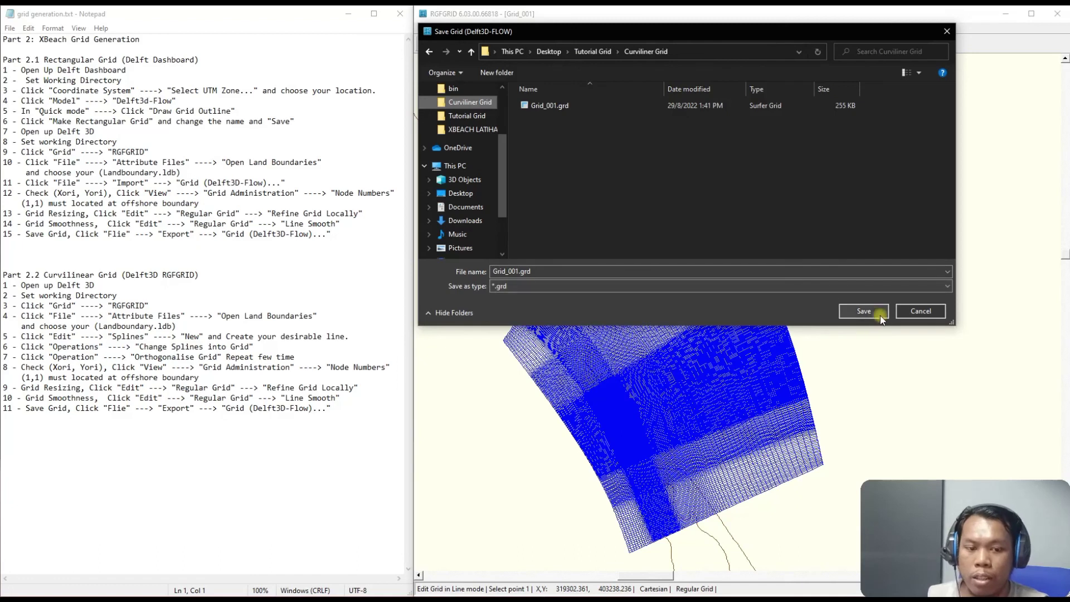